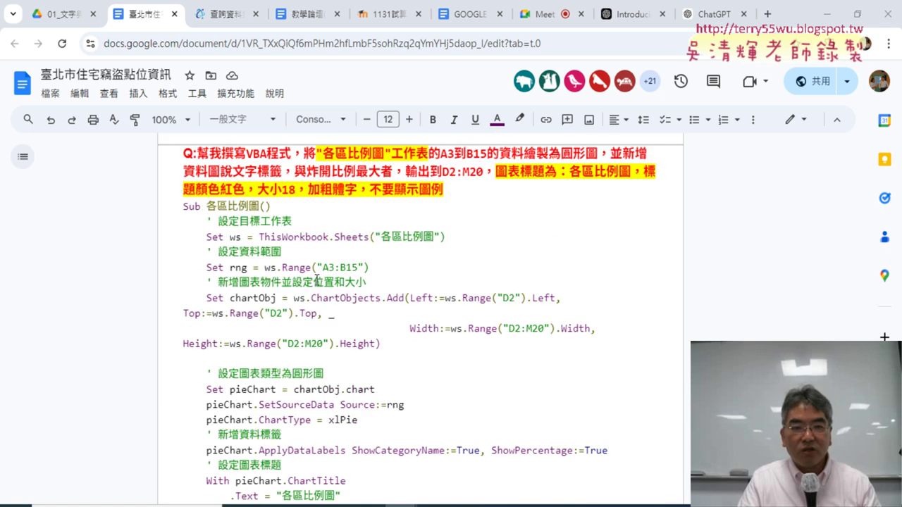
scroll(239, 233, "up", 2)
Copy ChatGPT's CreatePieChartWithLabels code and bring up the VBA editor showing Module1's 各區比例圖 macro.
scroll(172, 185, "down", 3)
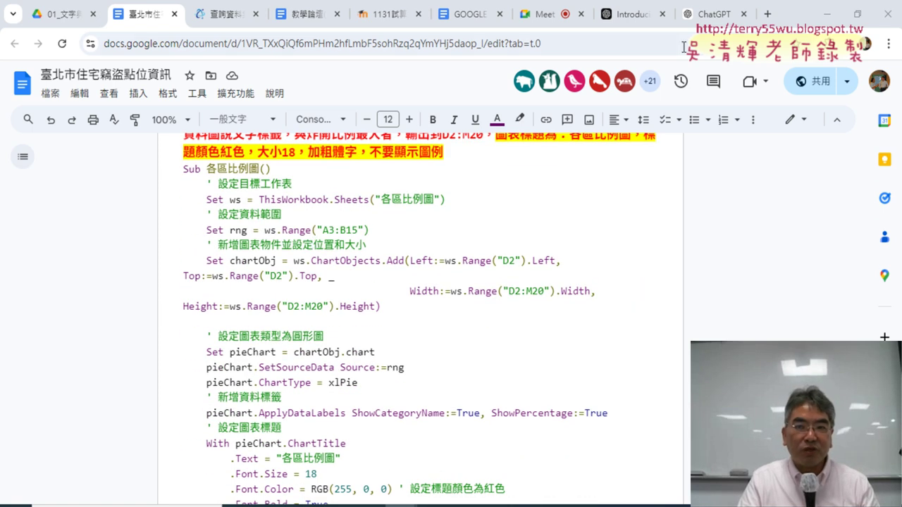
left_click(712, 14)
scroll(551, 156, "up", 3)
scroll(589, 170, "up", 2)
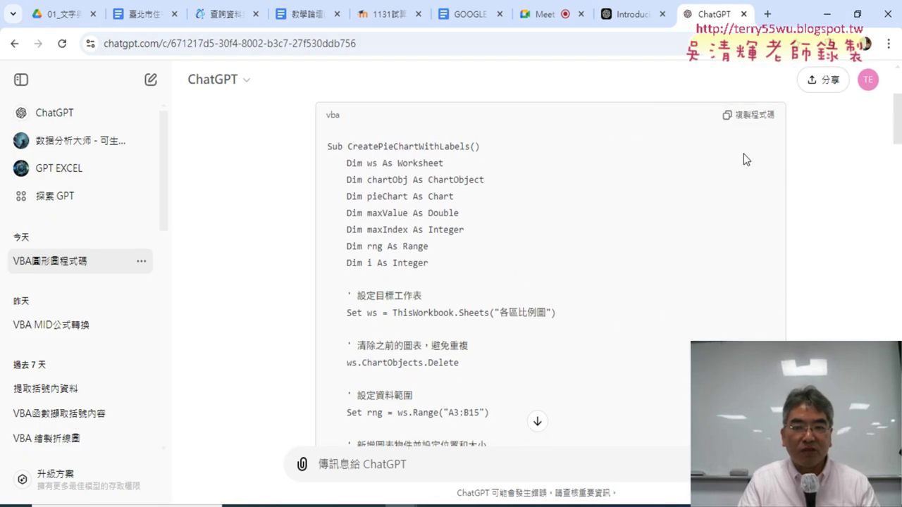
scroll(743, 153, "up", 1)
left_click(748, 159)
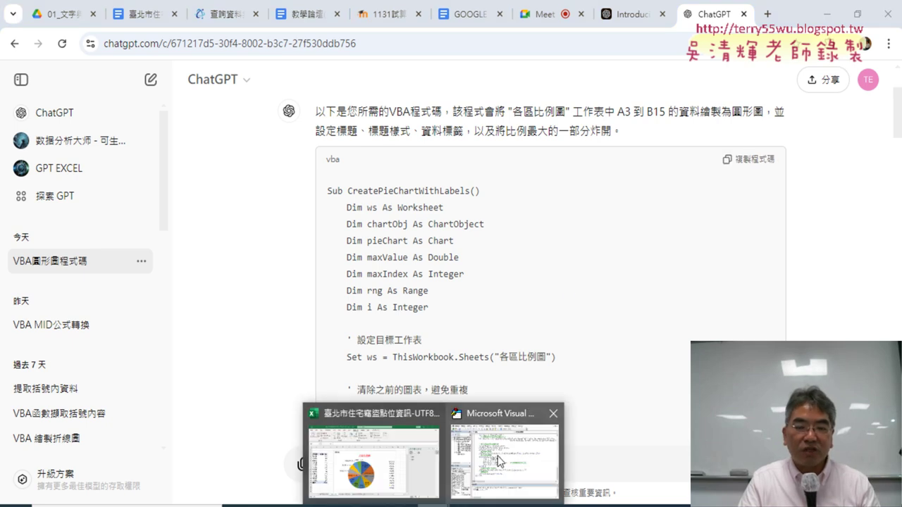
left_click(493, 451)
scroll(439, 339, "up", 2)
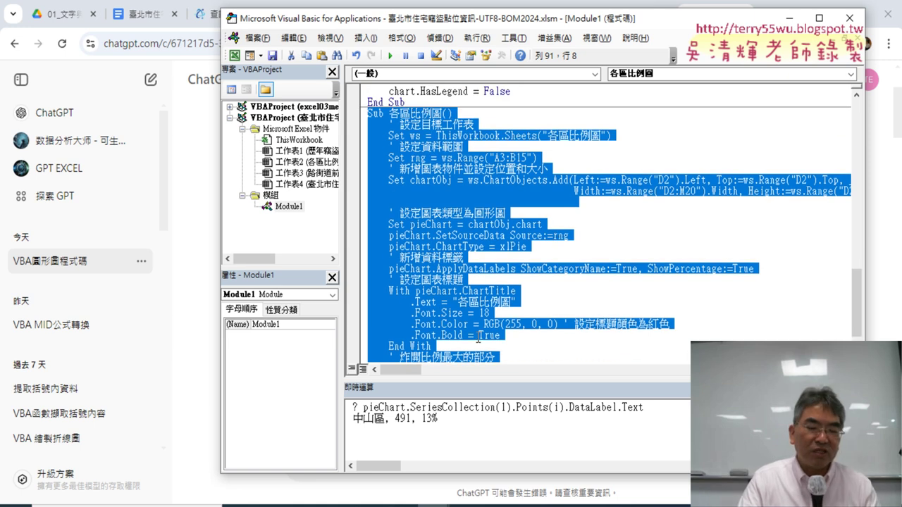
Paste the CreatePieChartWithLabels code over the old macro and select its seven Dim lines.
key("ctrl+v")
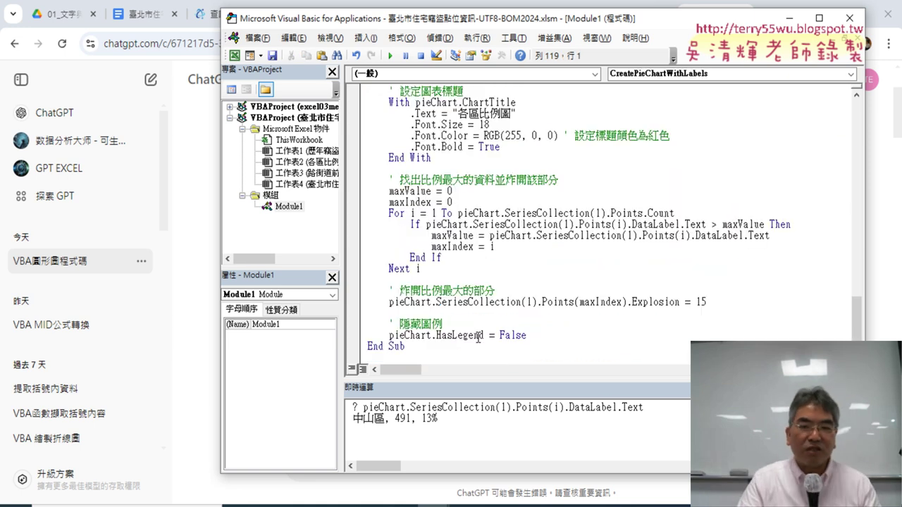
scroll(508, 246, "up", 2)
scroll(518, 211, "up", 6)
scroll(518, 211, "up", 2)
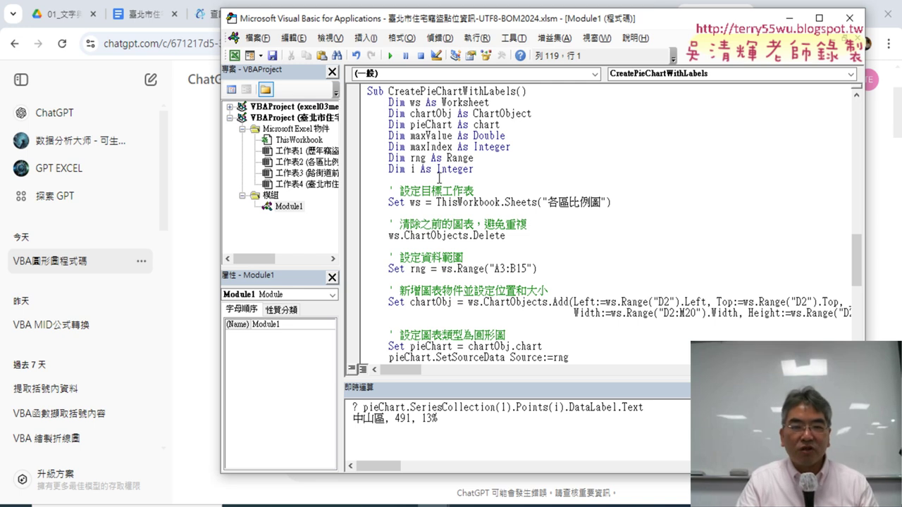
mouse_move(419, 180)
left_mouse_down()
mouse_move(368, 153)
mouse_move(365, 99)
left_mouse_up()
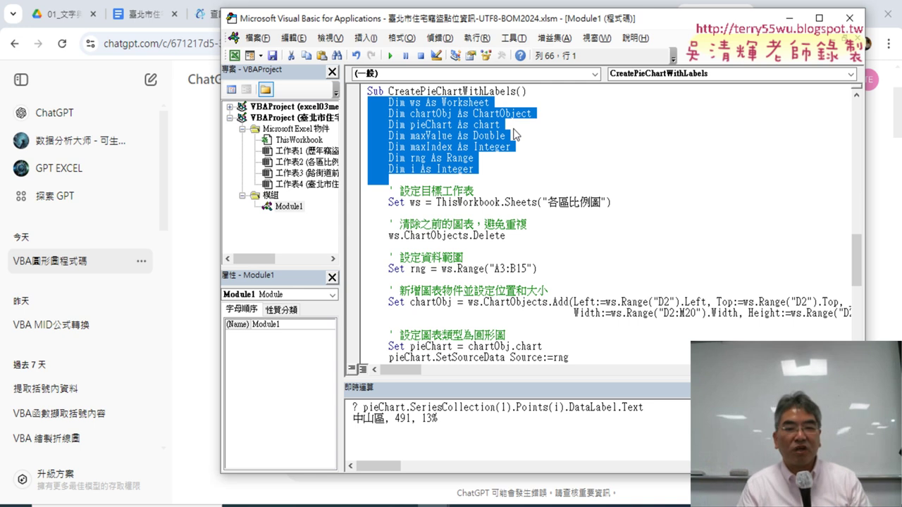
Delete the Dim declarations and the ws.ChartObjects.Delete line with its comment.
key("Delete")
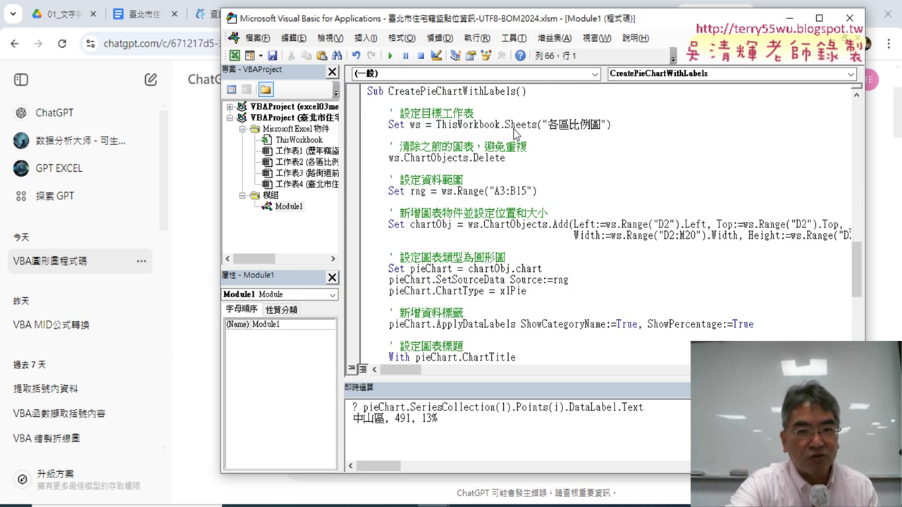
key("Delete")
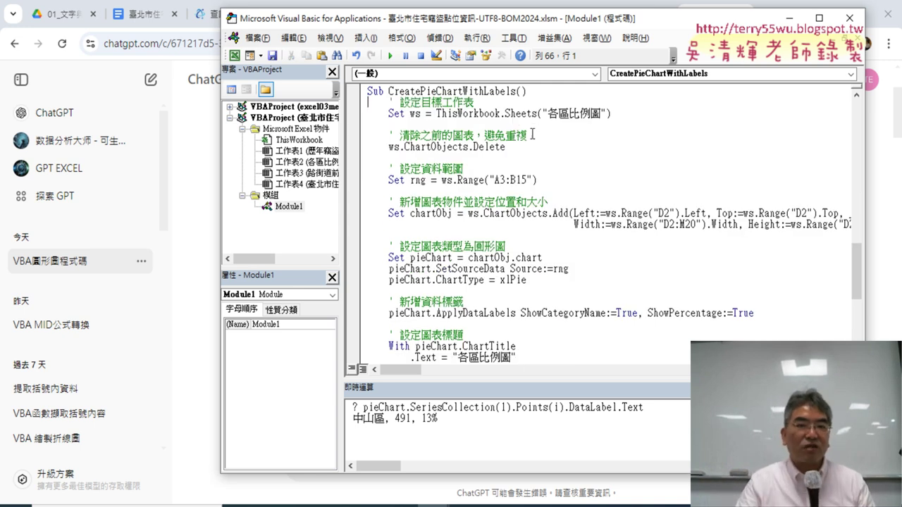
left_click(639, 113)
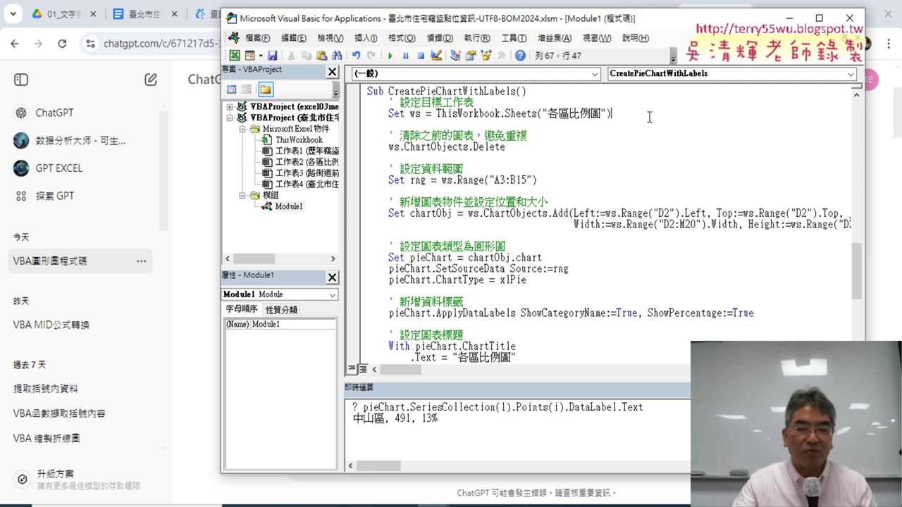
key("Delete")
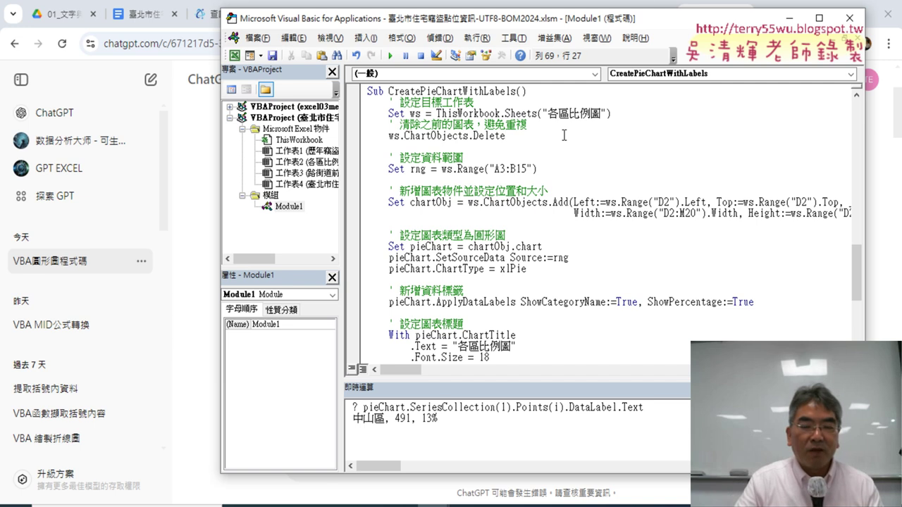
key("Delete")
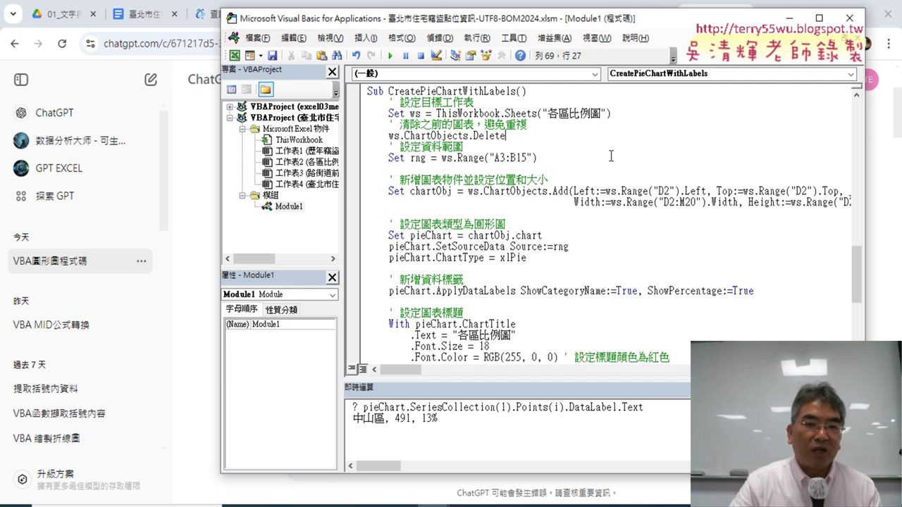
type(":")
left_click_drag(514, 138, 354, 124)
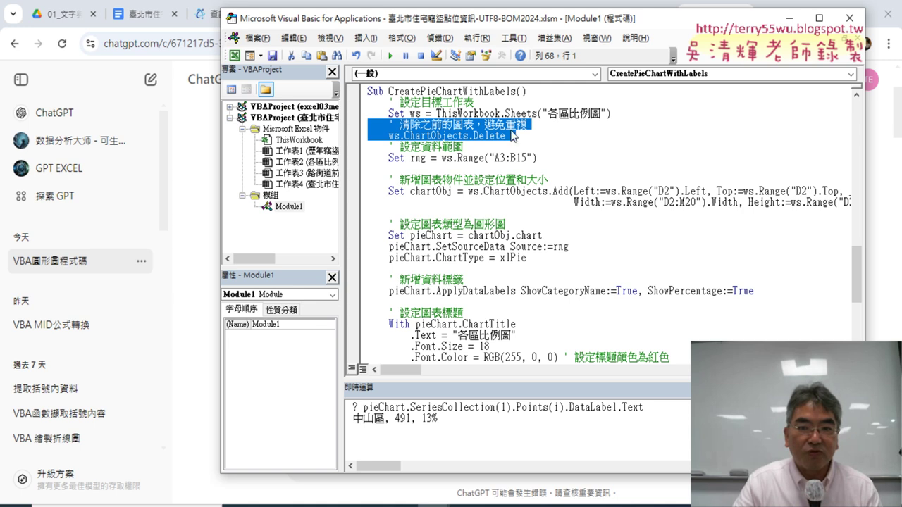
key("Delete")
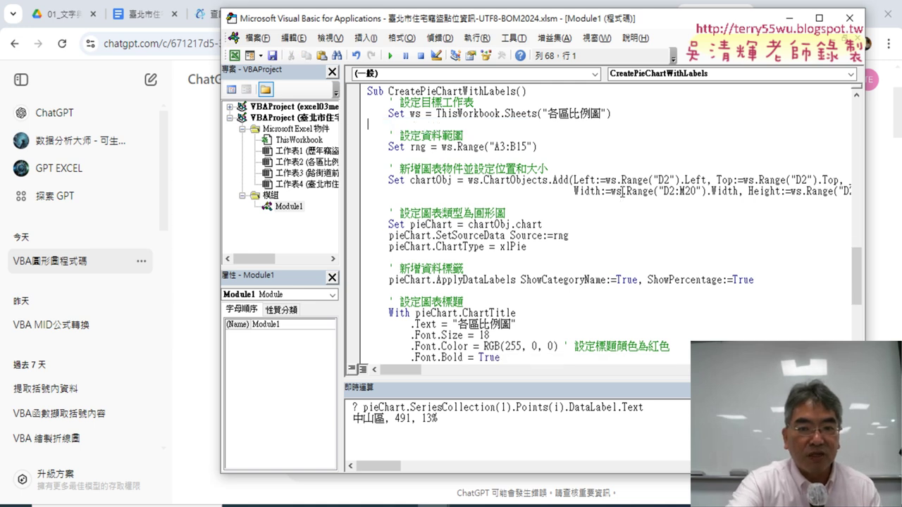
Remove the blank lines after Set ws, Set rng, the xlPie line, the data-labels line and End With.
left_click(657, 111)
key("Delete")
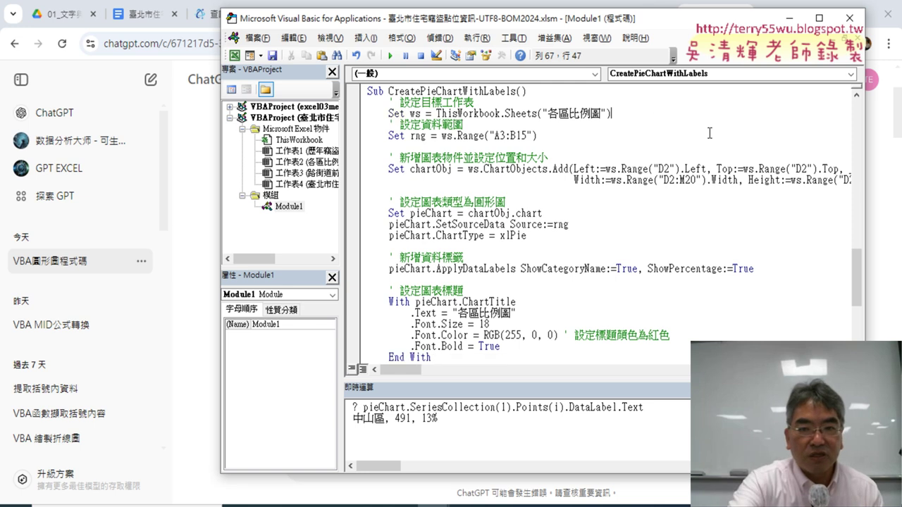
left_click(575, 135)
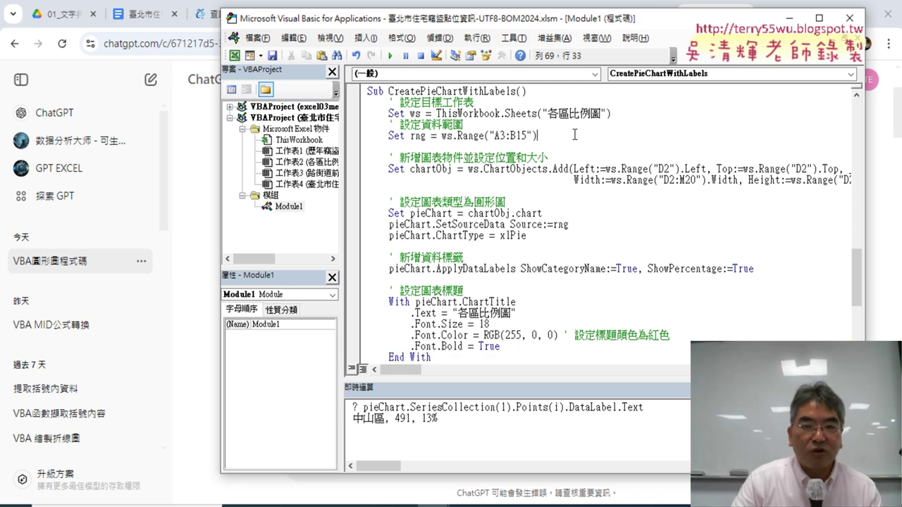
key("Delete")
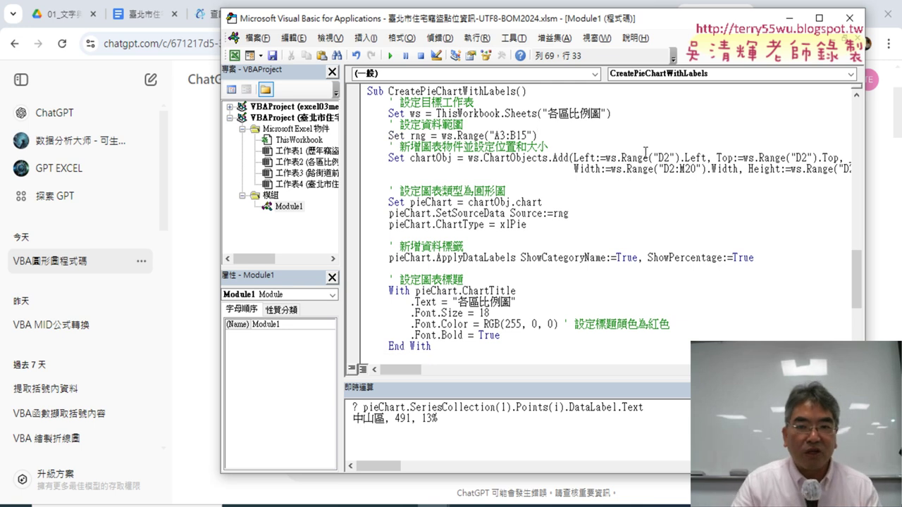
left_click(527, 223)
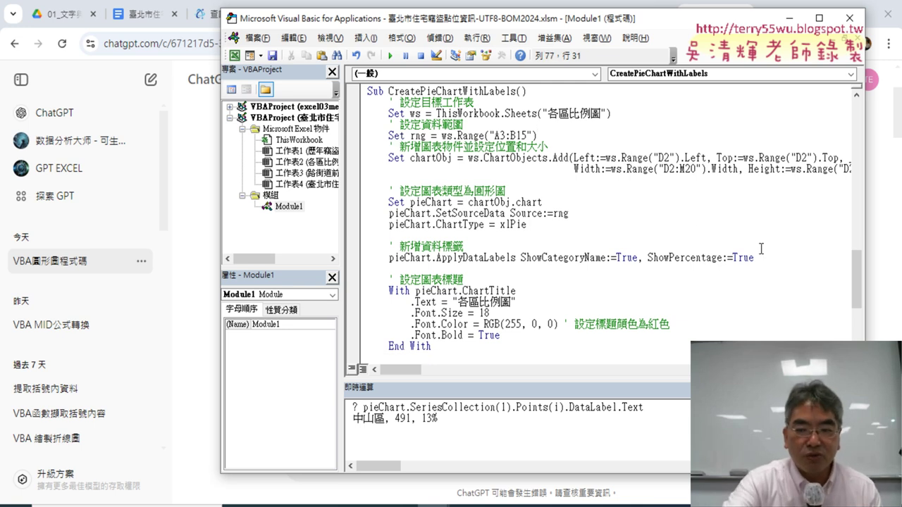
key("Delete")
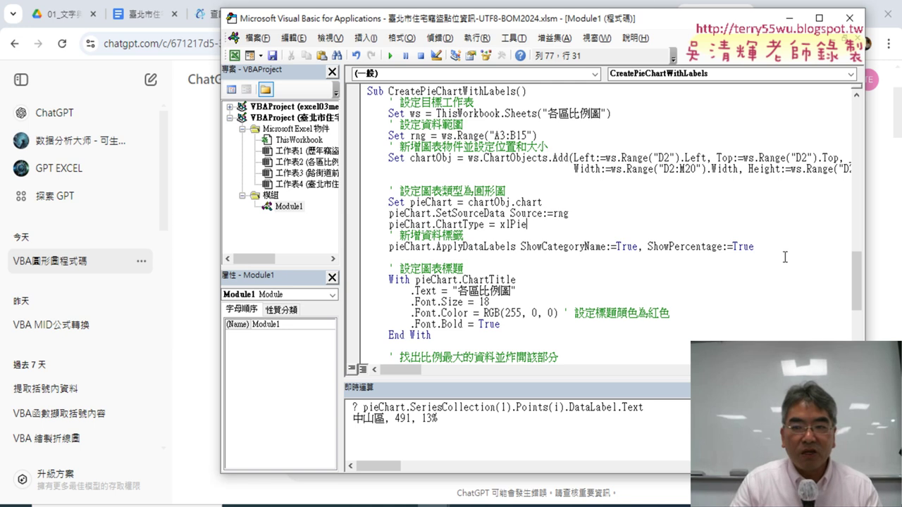
left_click(773, 247)
key("Delete")
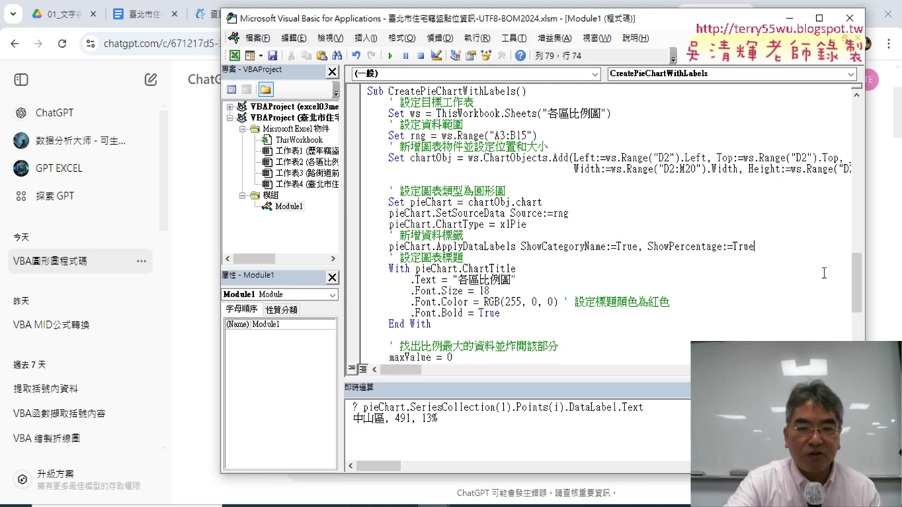
left_click(443, 325)
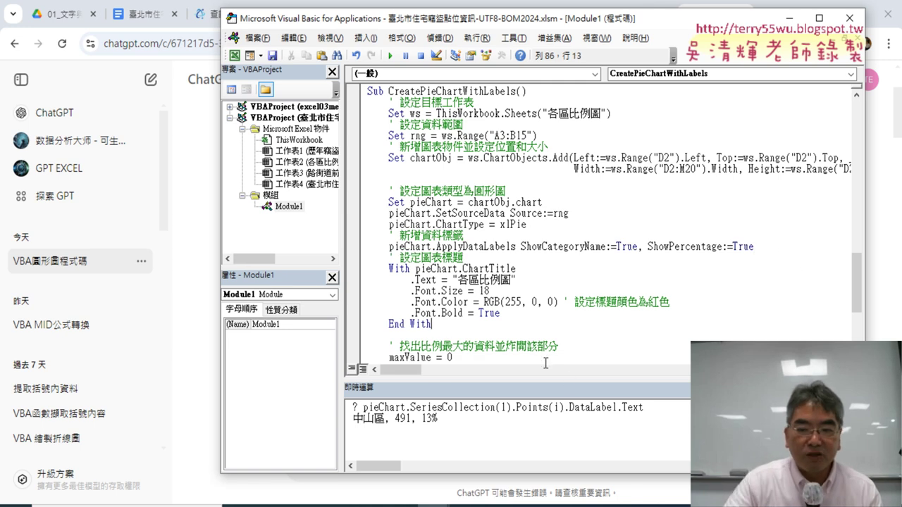
key("Delete")
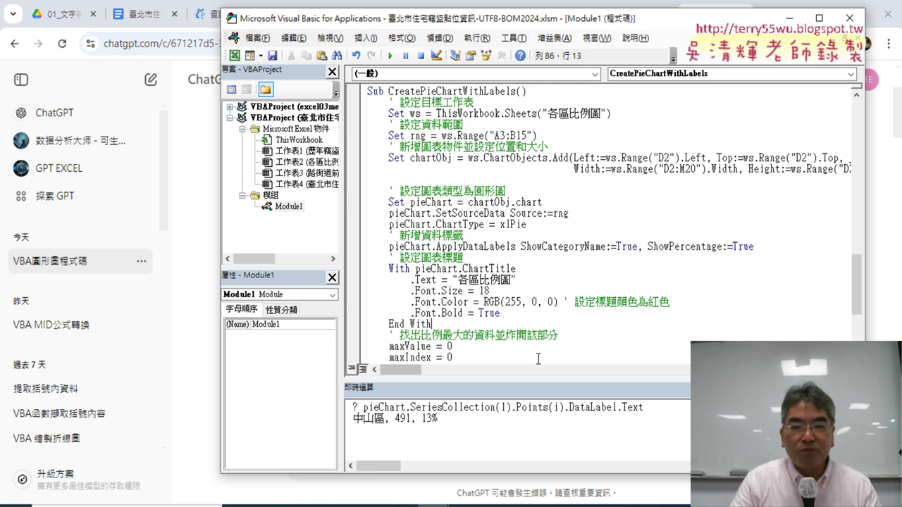
Highlight the comment about exploding the largest slice.
scroll(533, 243, "down", 2)
scroll(536, 241, "down", 1)
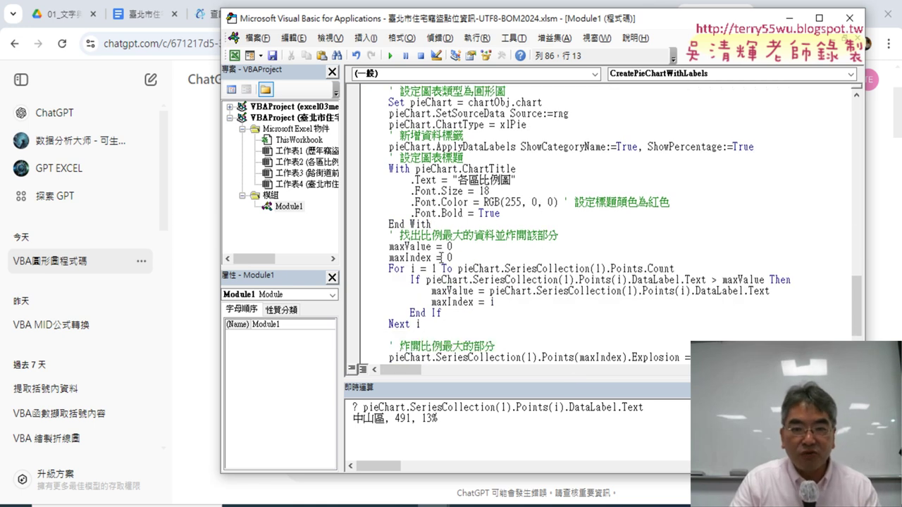
left_click_drag(564, 238, 362, 240)
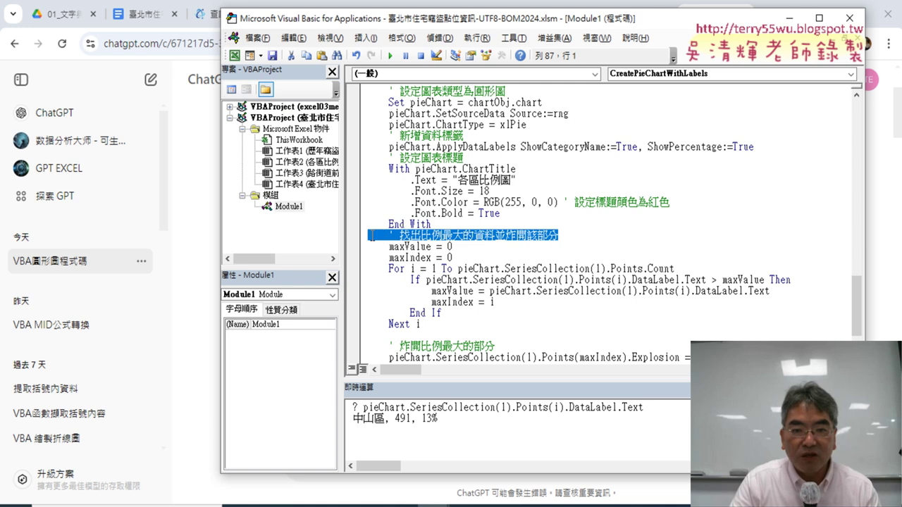
left_click(610, 290)
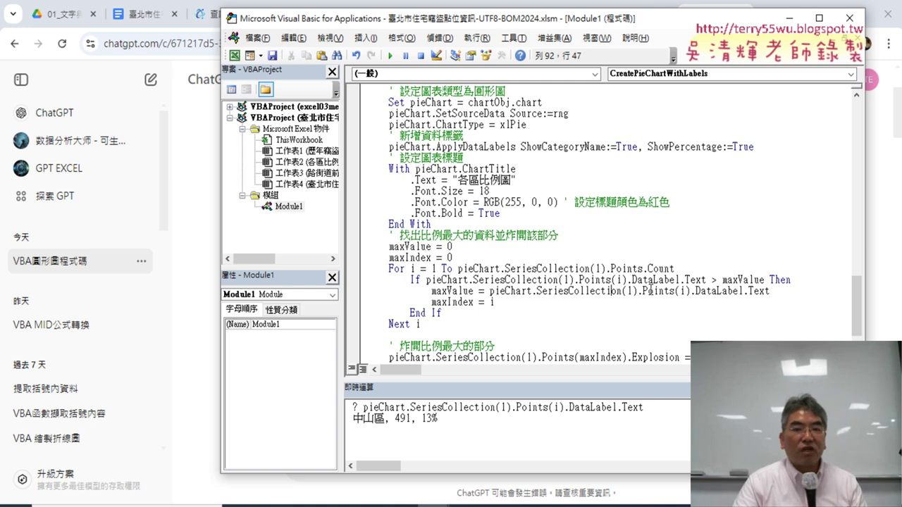
Erase the leftover debug query and close the Immediate window.
left_click_drag(504, 456, 352, 406)
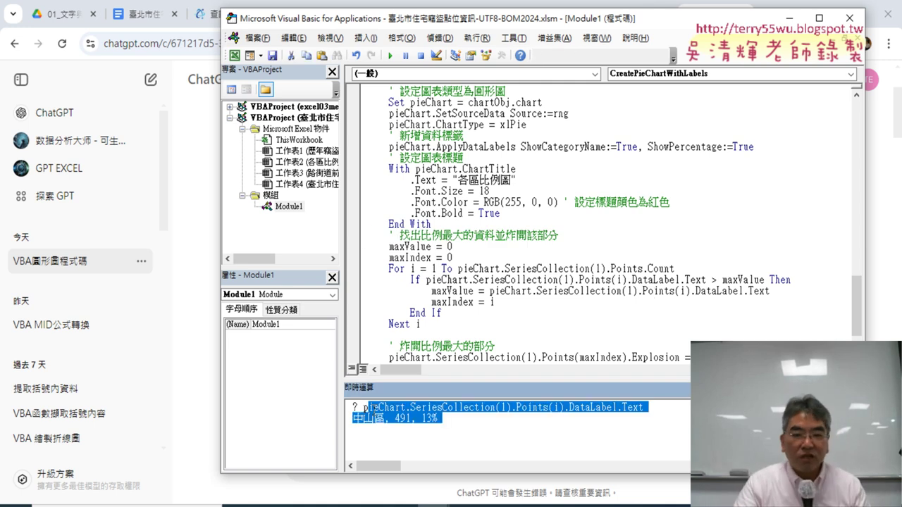
key("Delete")
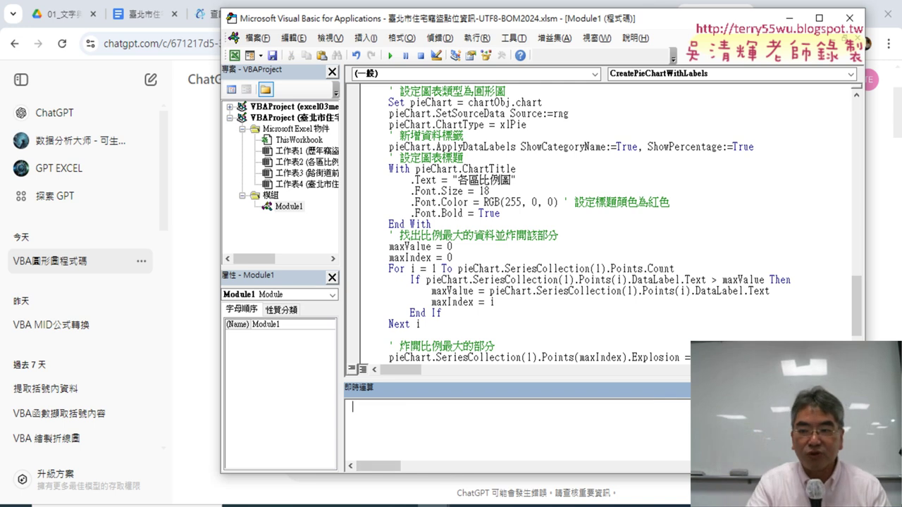
left_click(854, 388)
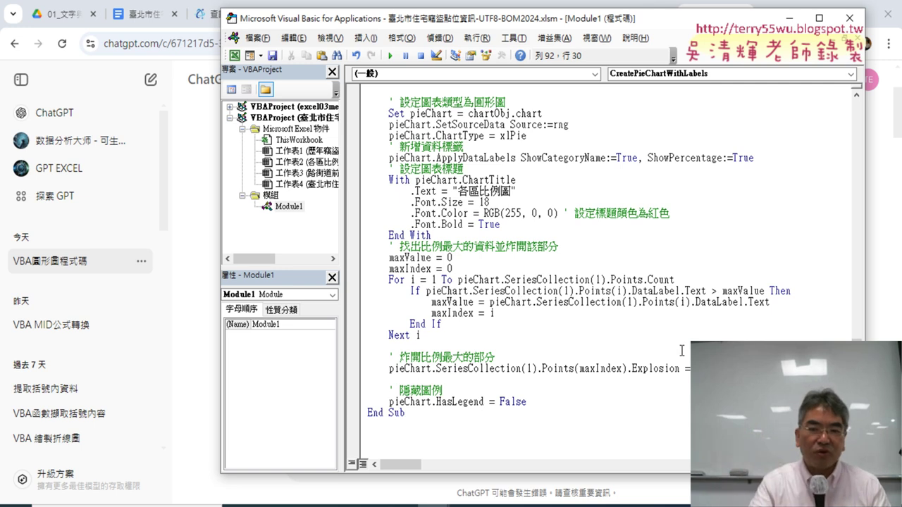
Run the CreatePieChartWithLabels macro.
left_click(472, 170)
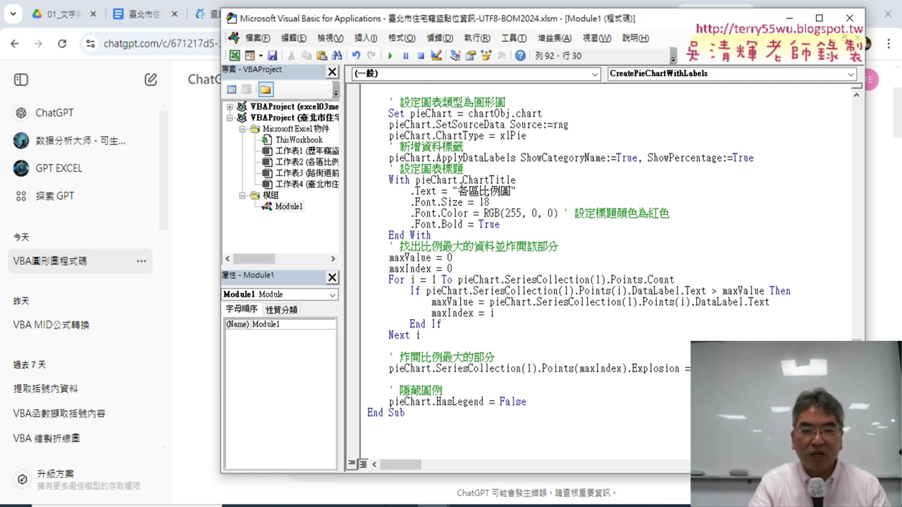
left_click(390, 56)
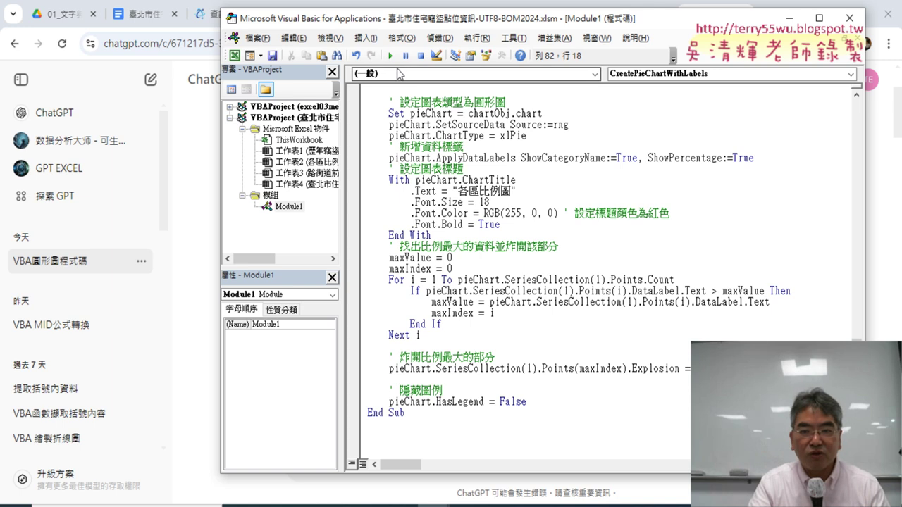
left_click(509, 302)
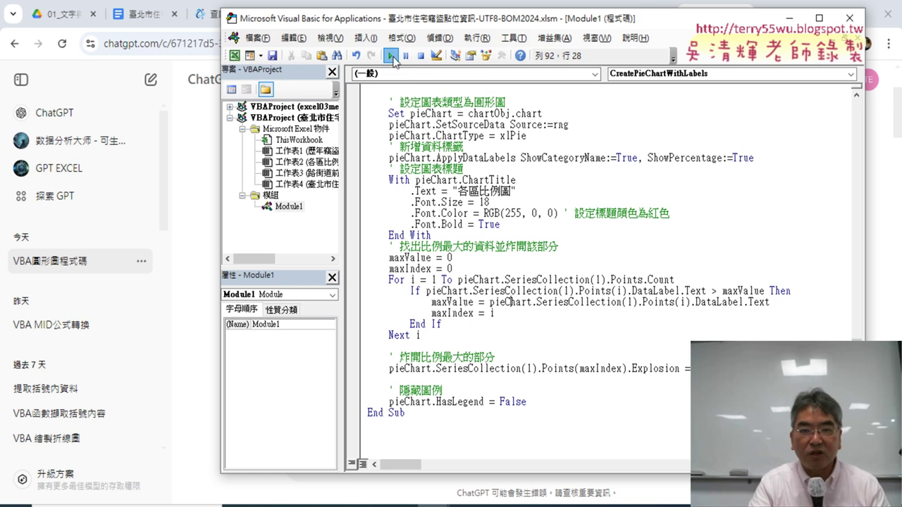
Move the code editor aside and bring the Excel sheet with the new pie chart forward.
left_click_drag(732, 22, 742, 77)
left_click(826, 8)
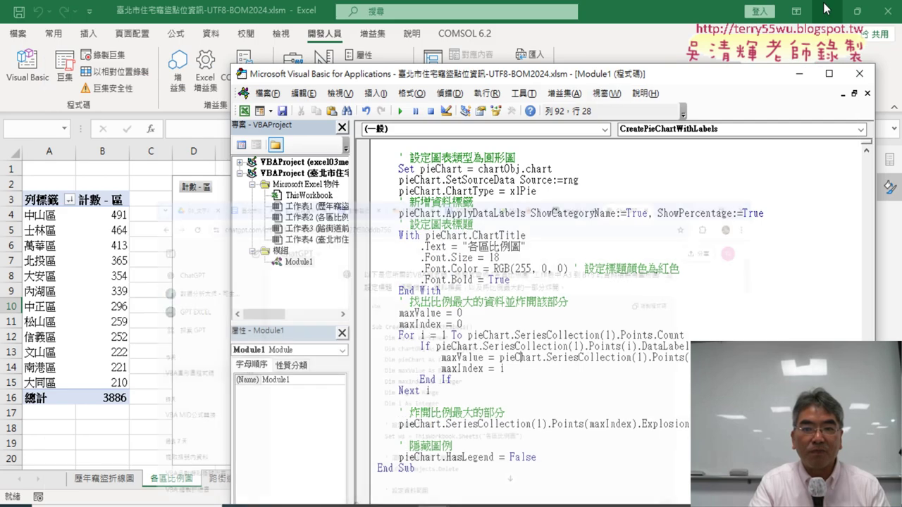
mouse_move(416, 80)
left_mouse_down()
mouse_move(512, 58)
mouse_move(607, 58)
left_mouse_up()
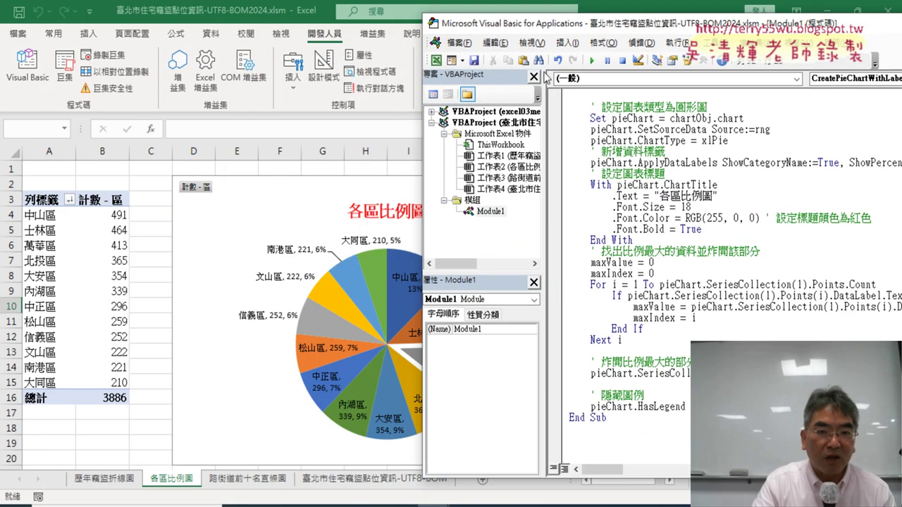
double_click(500, 189)
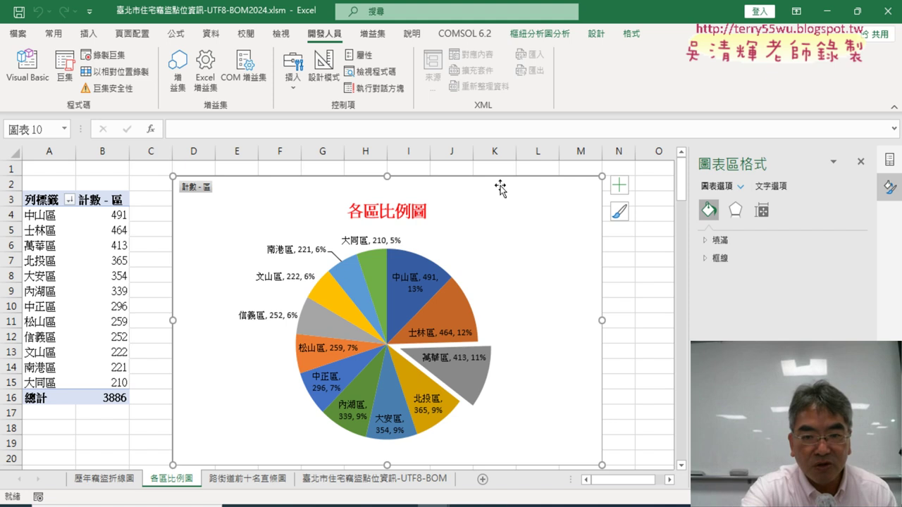
key("Escape")
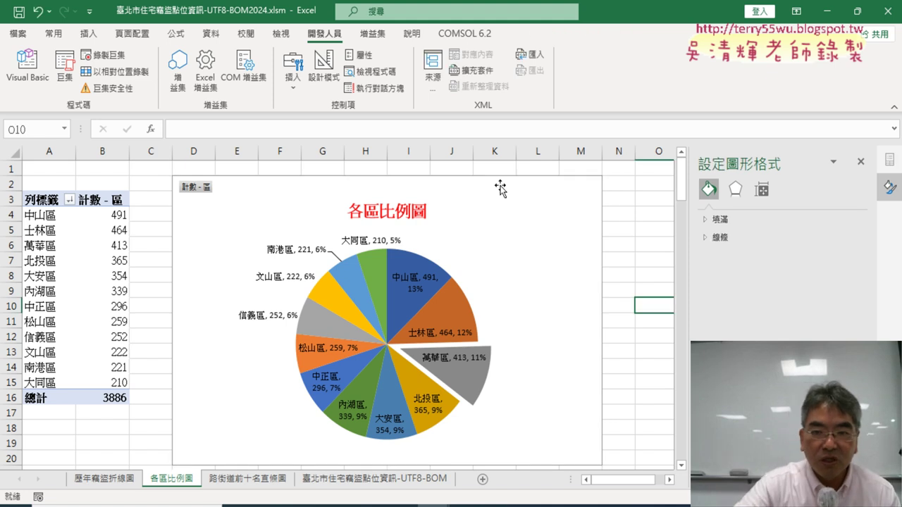
Select the generated pie chart and delete it from the 各區比例圖 sheet.
left_click(549, 188)
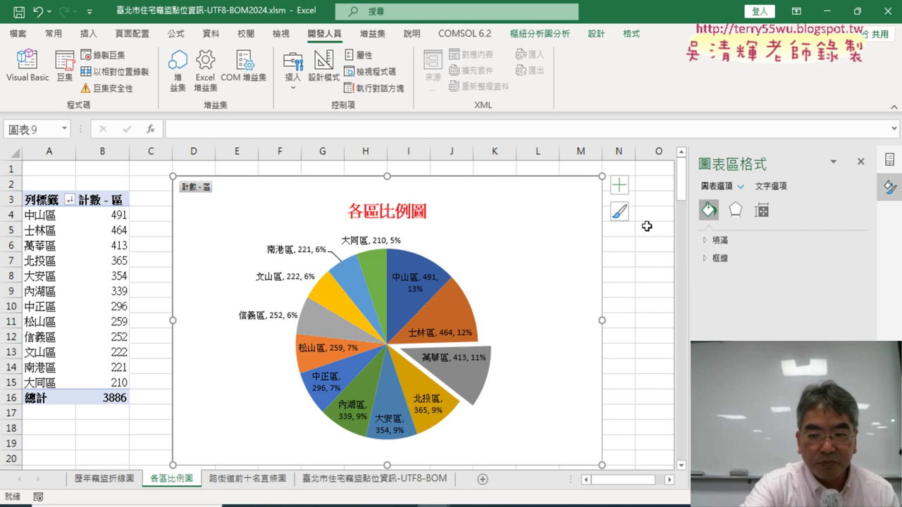
left_click(553, 195)
key("Delete")
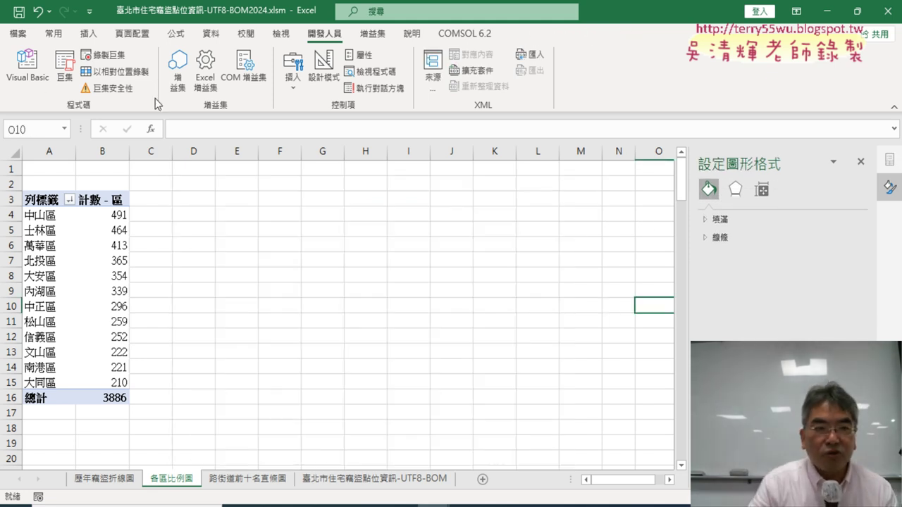
Change the explosion line to Points(1) instead of Points(maxIndex).
left_click(20, 81)
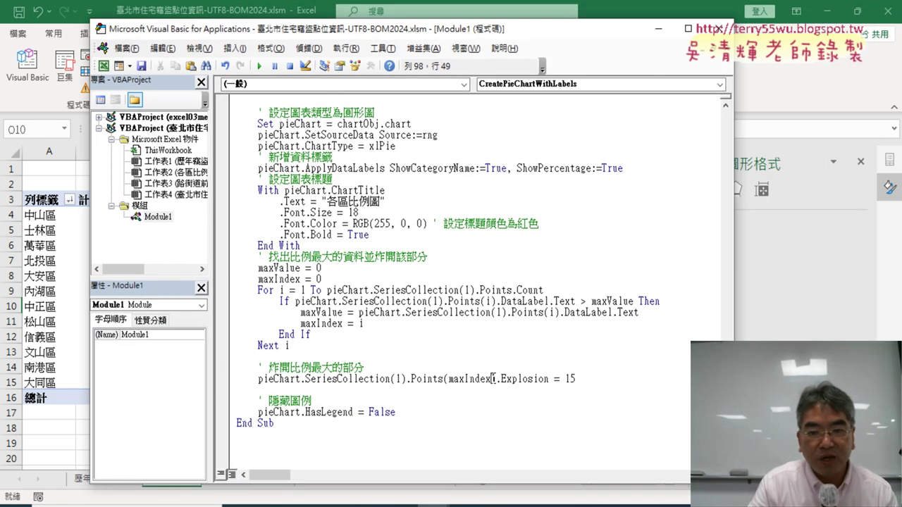
left_click_drag(492, 379, 459, 379)
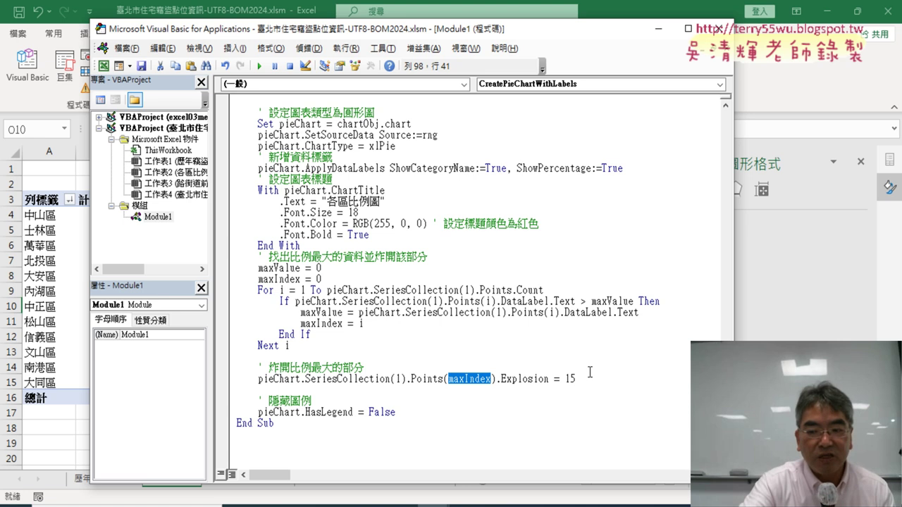
type("1")
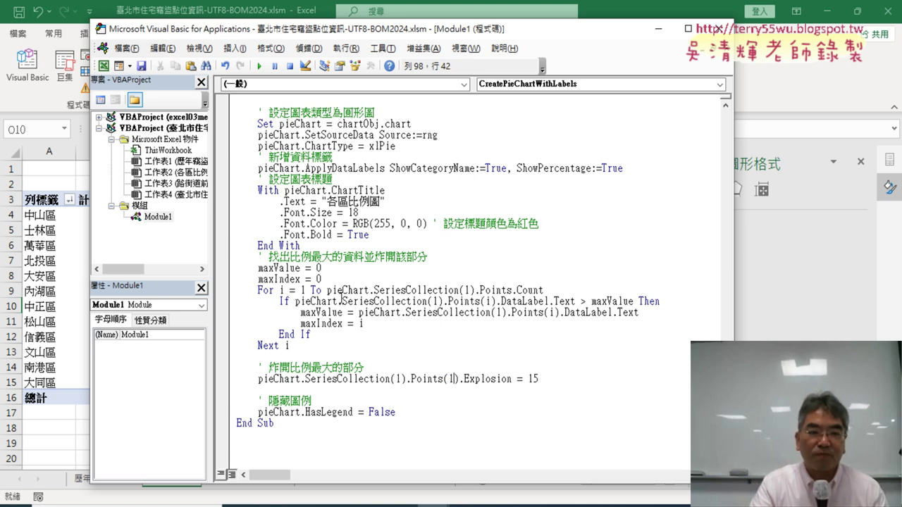
Delete the largest-value search loop and its leftover blank lines, then widen the editor.
left_click_drag(290, 345, 226, 262)
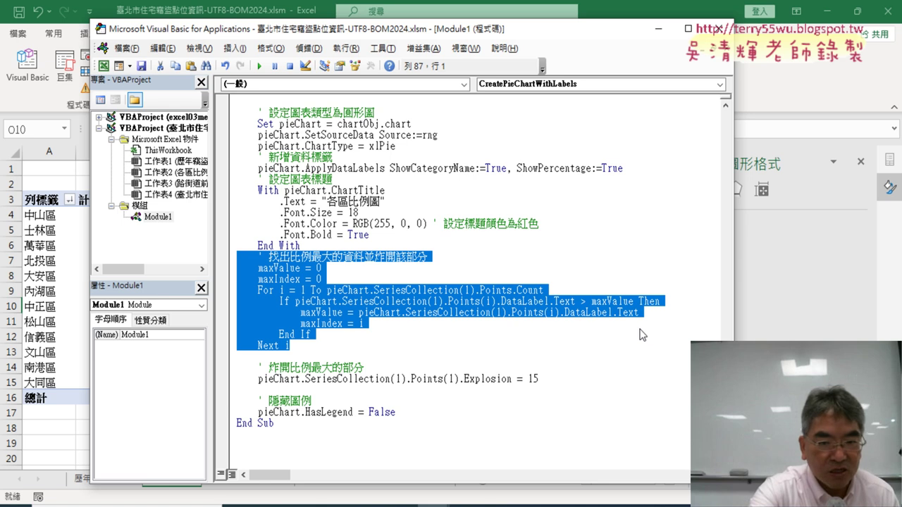
key("Delete")
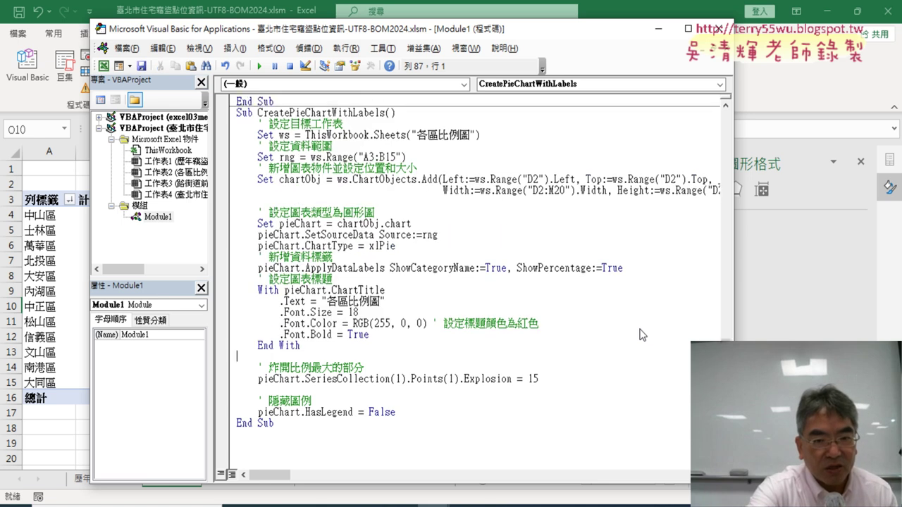
key("Delete")
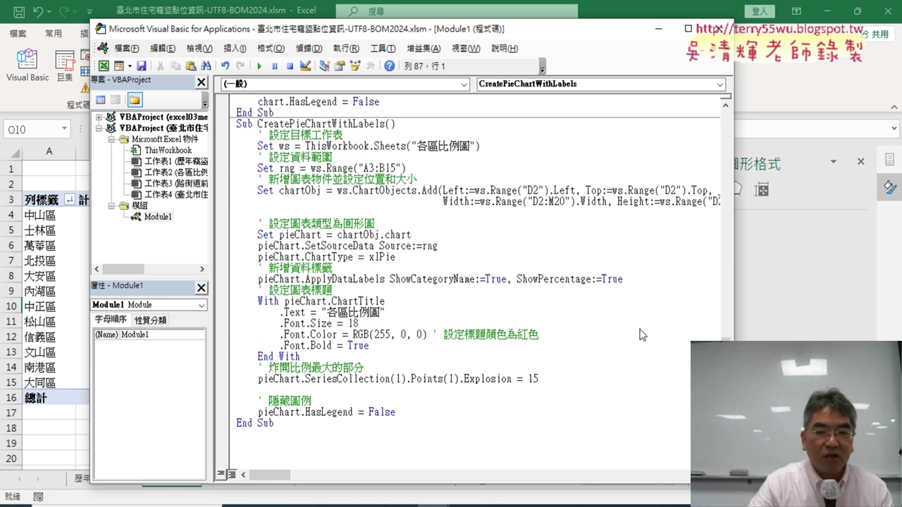
left_click(280, 400)
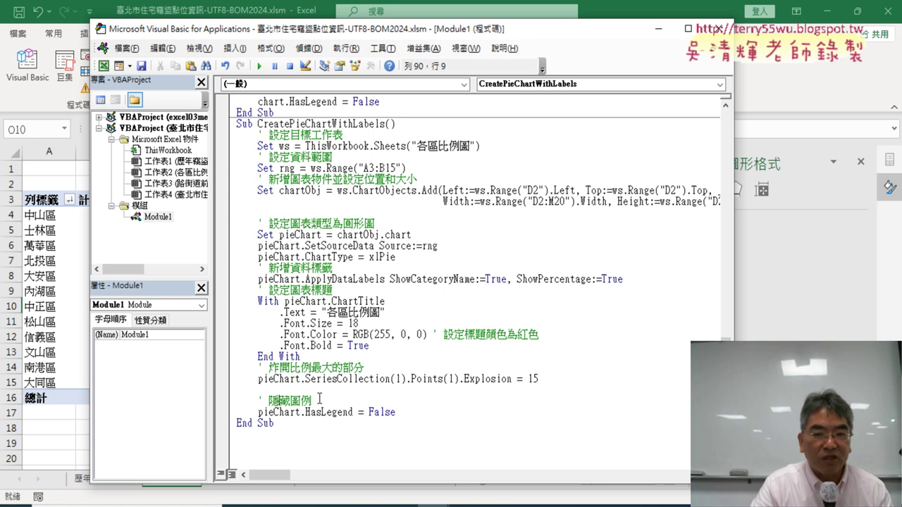
left_click(568, 378)
key("Delete")
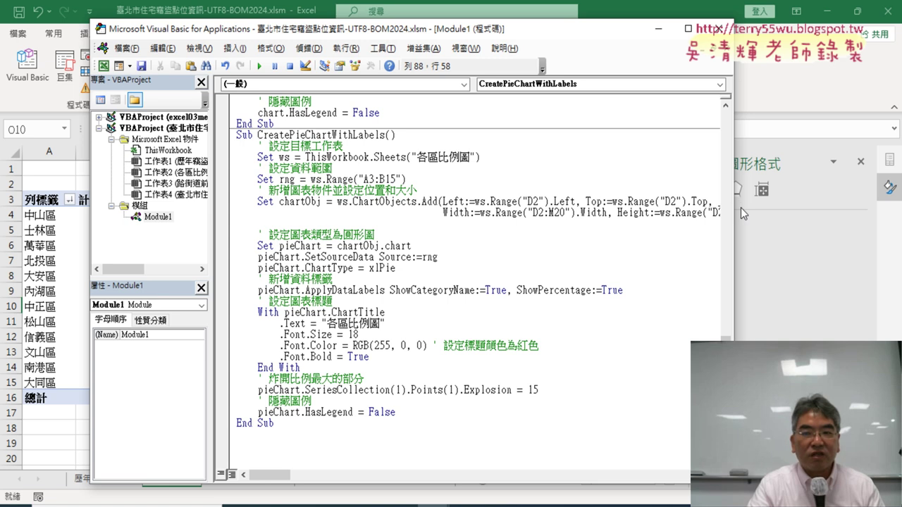
left_click_drag(741, 208, 838, 209)
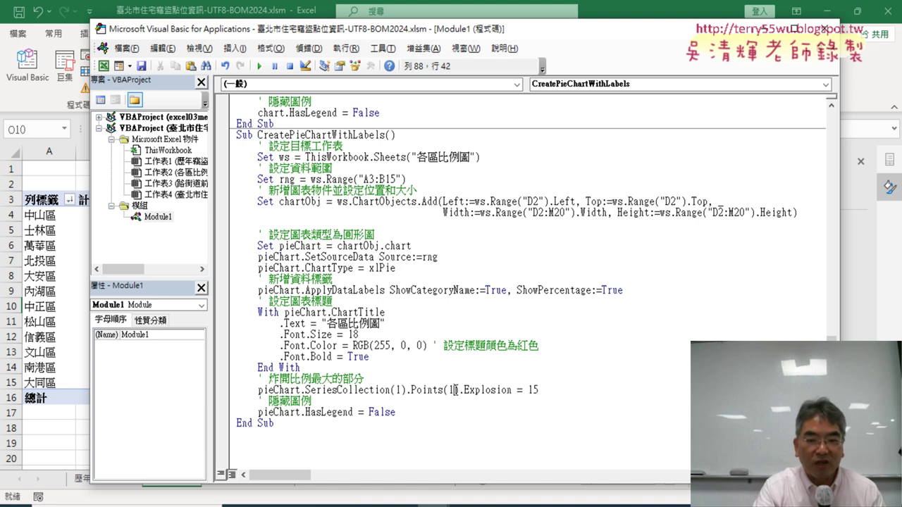
Replace the Sub name CreatePieChartWithLabels with 各區比例圖, copied from the Sheets string.
left_click_drag(456, 390, 449, 390)
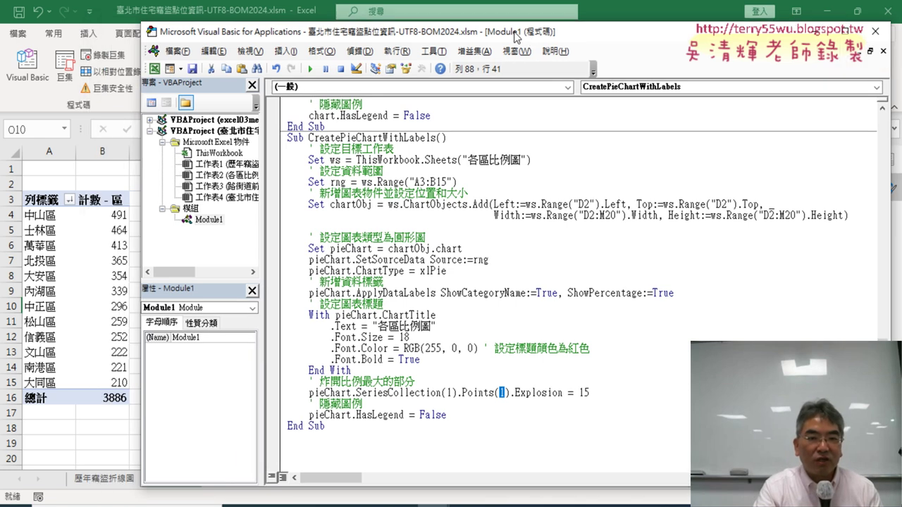
left_click_drag(477, 33, 562, 26)
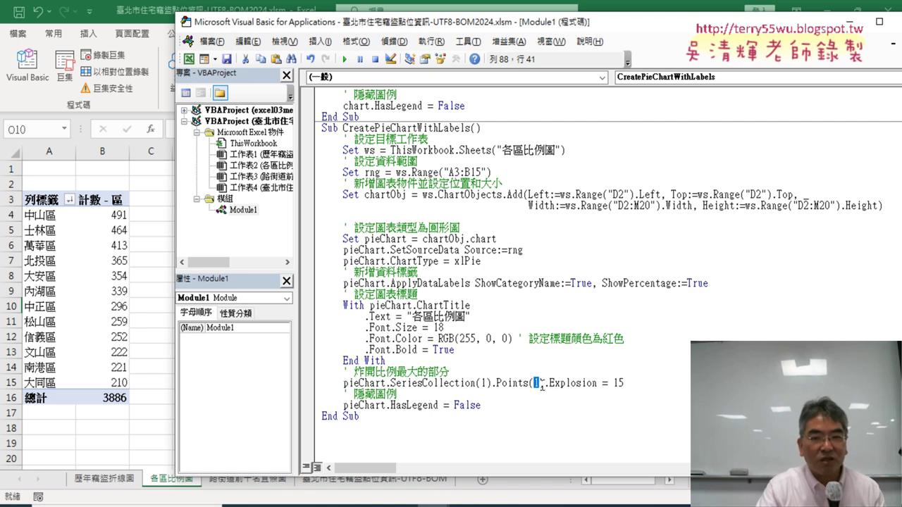
left_click_drag(344, 129, 468, 131)
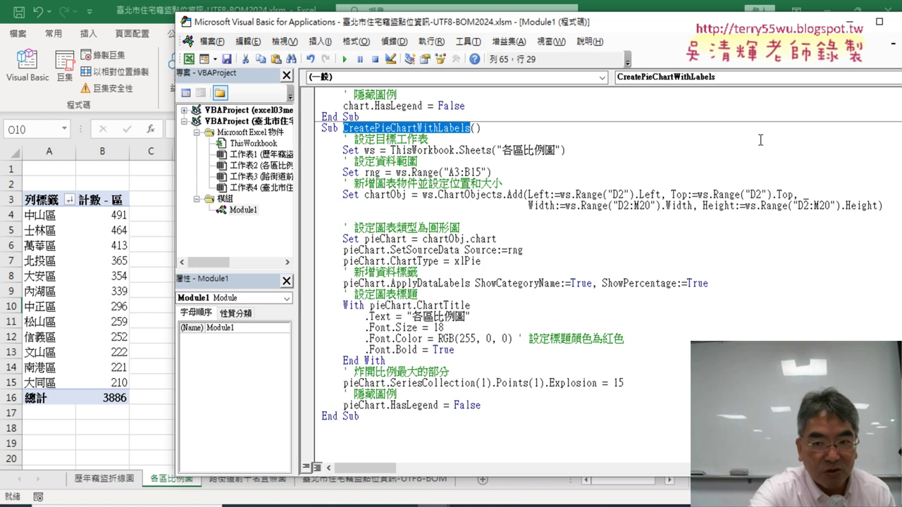
key("Delete")
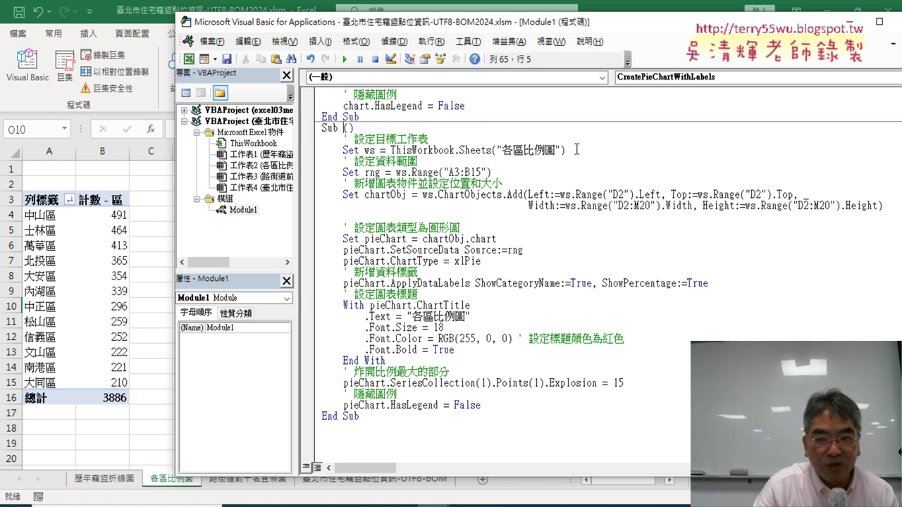
left_click(577, 150)
left_click(451, 313)
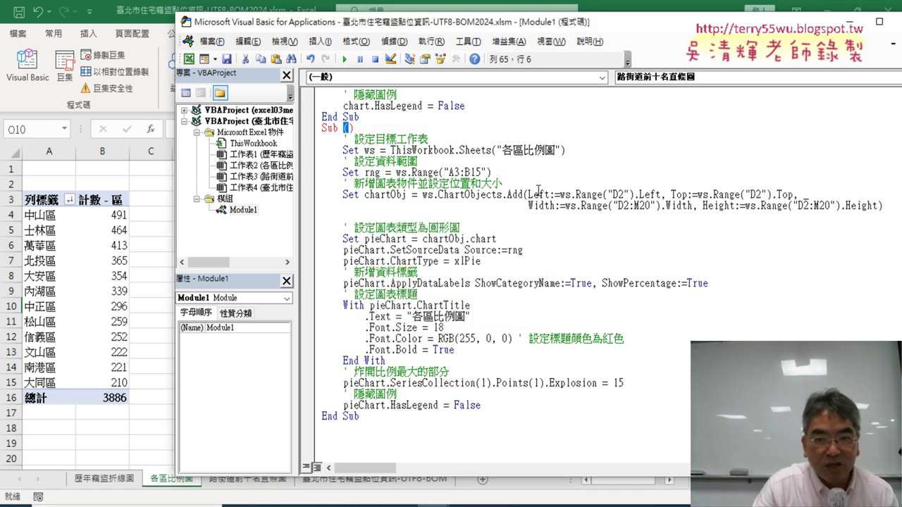
left_click_drag(557, 151, 511, 153)
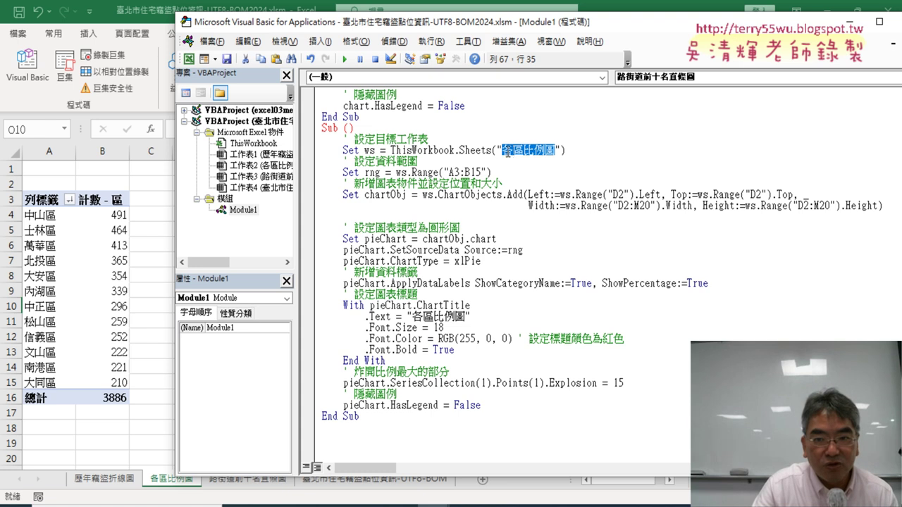
left_click(344, 128)
type("各區比例圖")
left_click(459, 173)
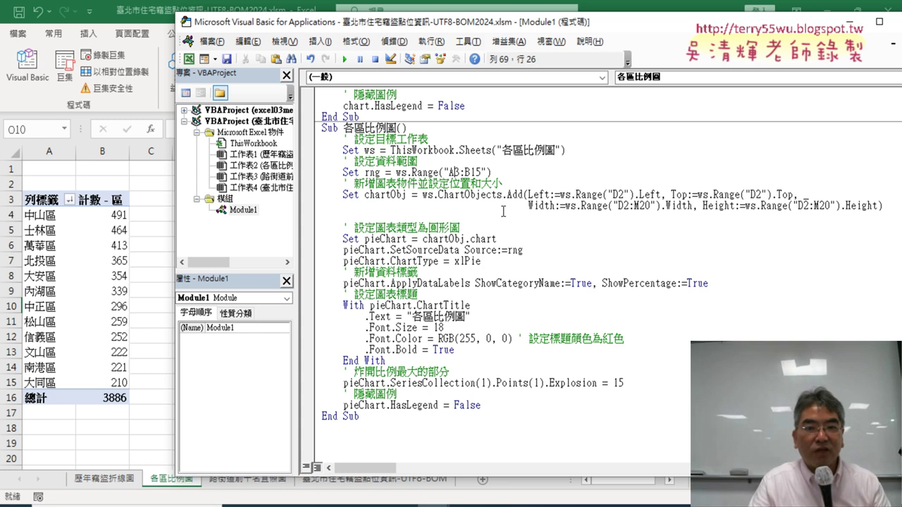
mouse_move(598, 21)
left_mouse_down()
mouse_move(800, 28)
mouse_move(751, 21)
left_mouse_up()
Run the 各區比例圖 macro and bring forward the sheet showing the exploded 中山區 pie chart.
left_click(498, 58)
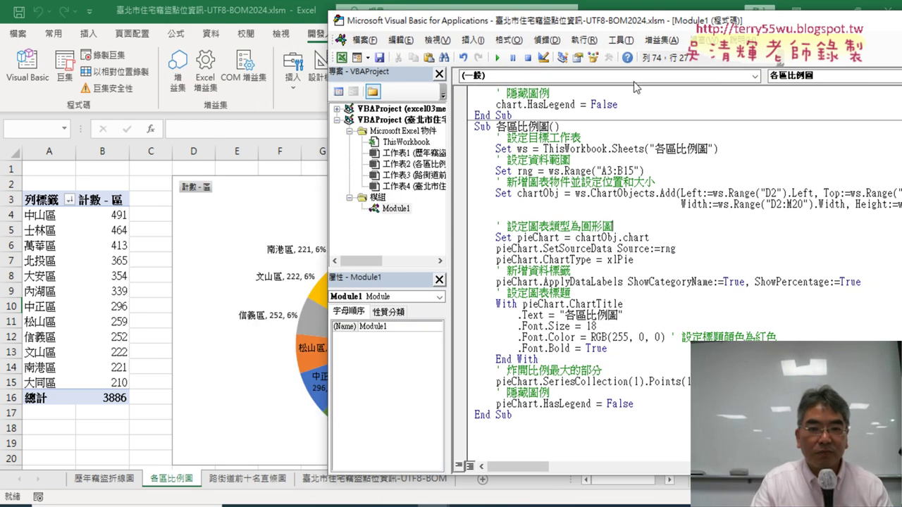
left_click_drag(556, 21, 827, 24)
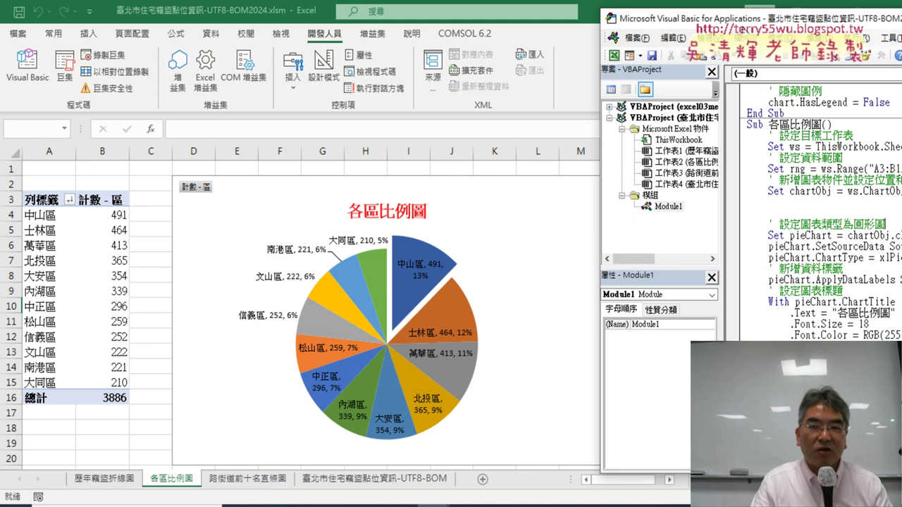
left_click_drag(747, 23, 328, 24)
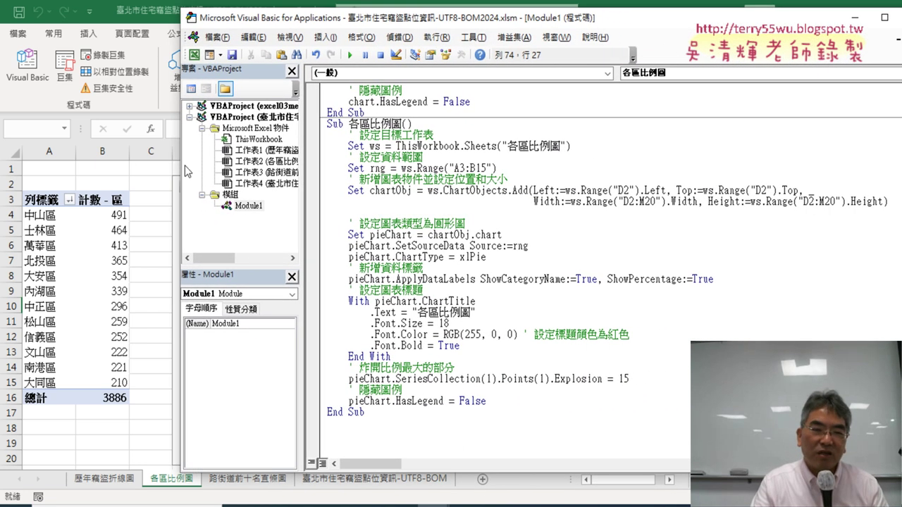
left_click(150, 169)
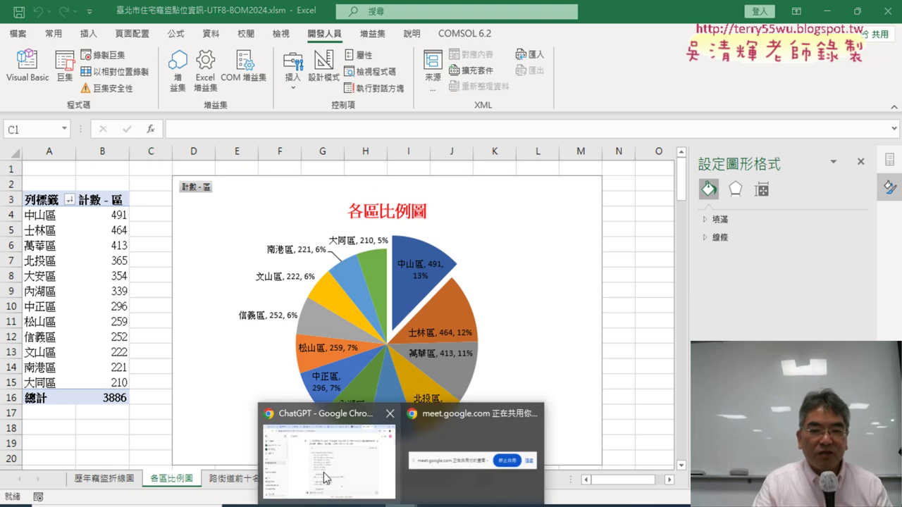
Look over ChatGPT's original pie-chart code, then return to the VBA editor's 各區比例圖 macro.
left_click(326, 473)
scroll(465, 236, "down", 1)
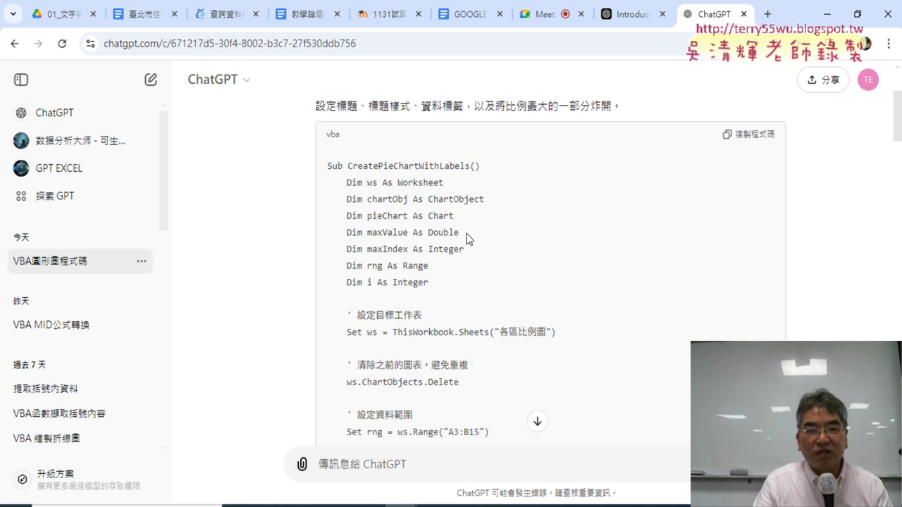
scroll(529, 232, "down", 1)
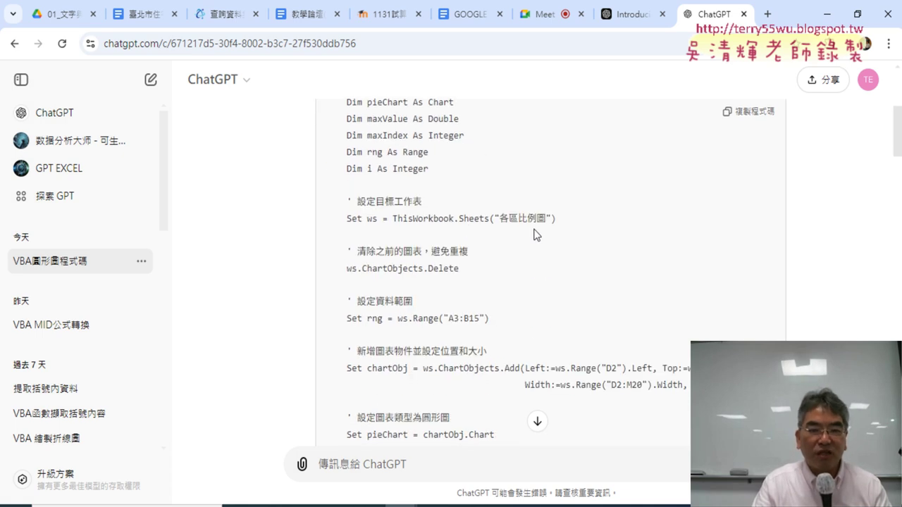
scroll(533, 234, "up", 1)
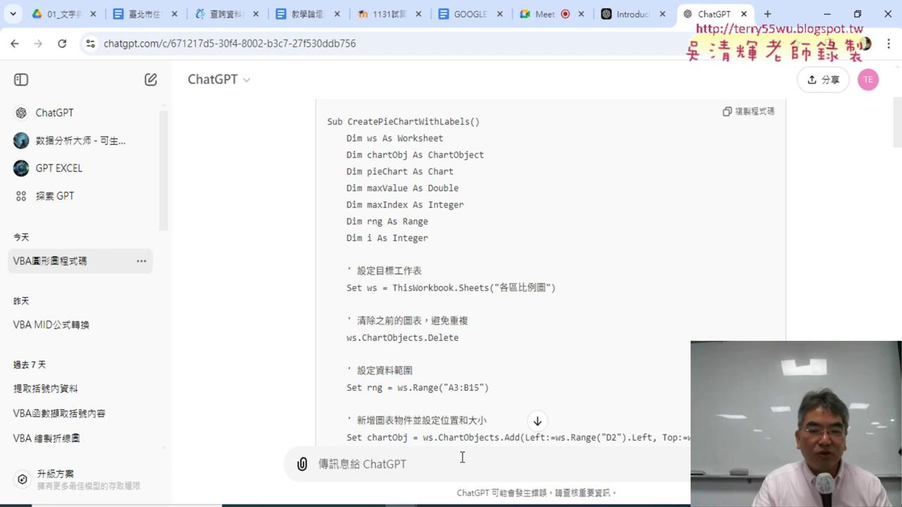
mouse_move(433, 502)
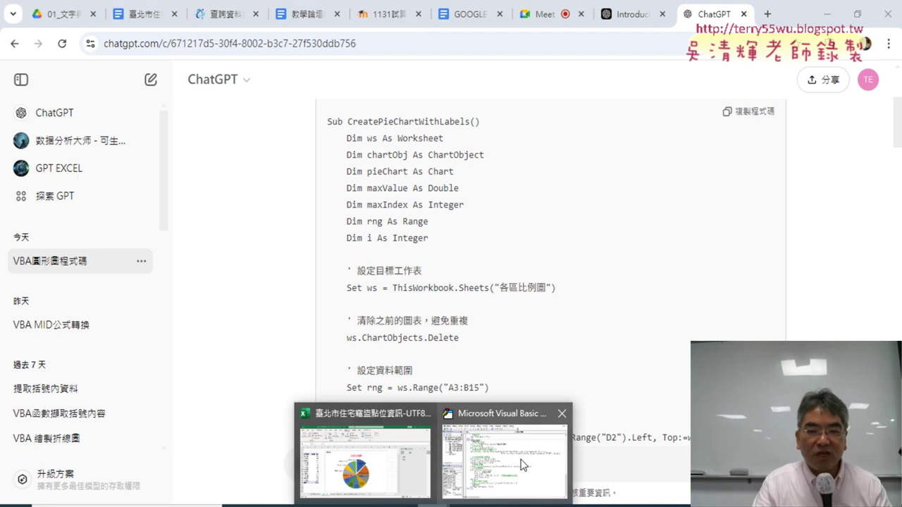
left_click(524, 466)
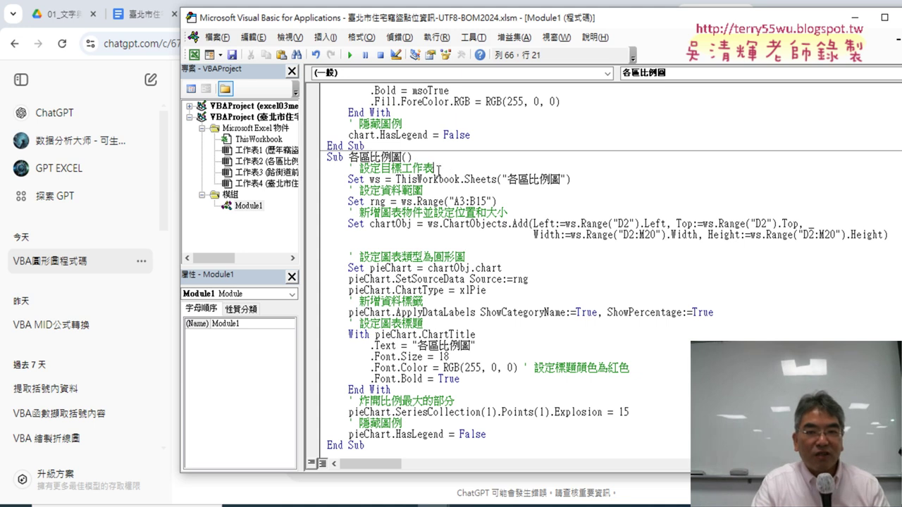
Highlight the 設定目標工作表 comment line to explain it, then return to ChatGPT.
left_click_drag(452, 172, 348, 169)
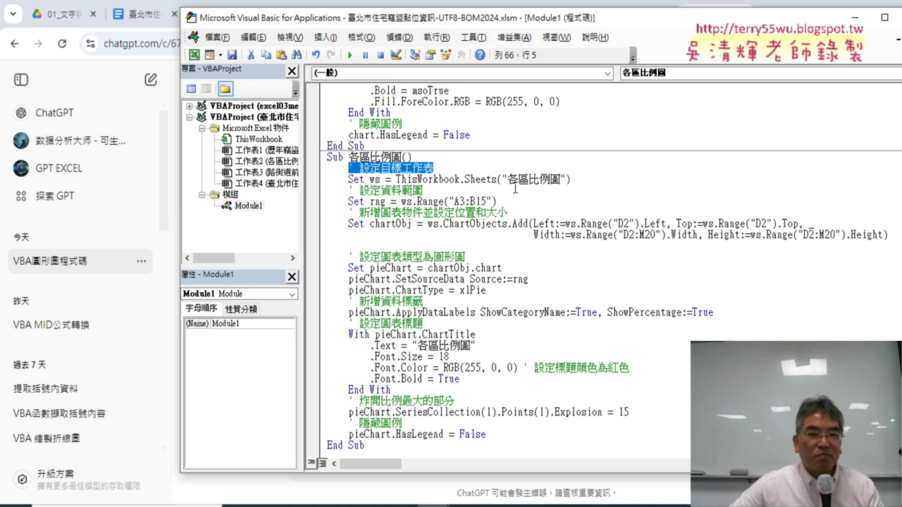
left_click(451, 176)
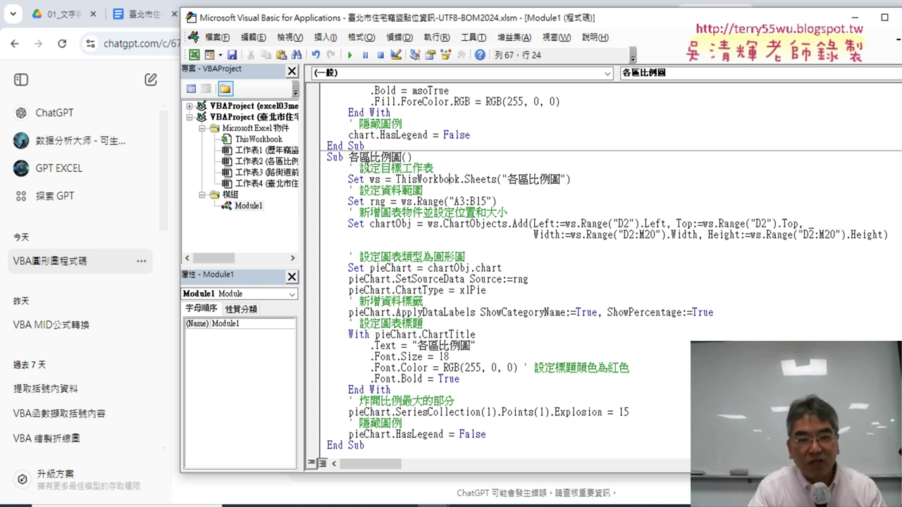
left_click_drag(358, 168, 349, 168)
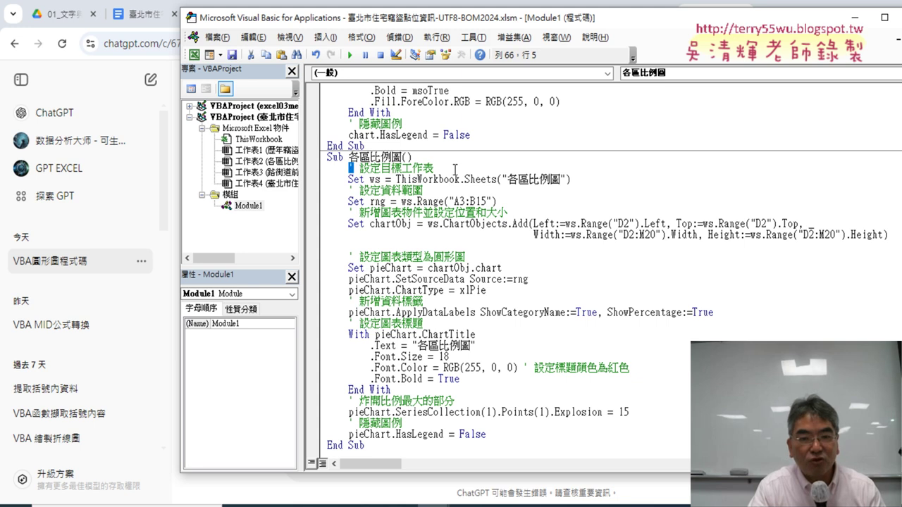
left_click_drag(434, 169, 354, 169)
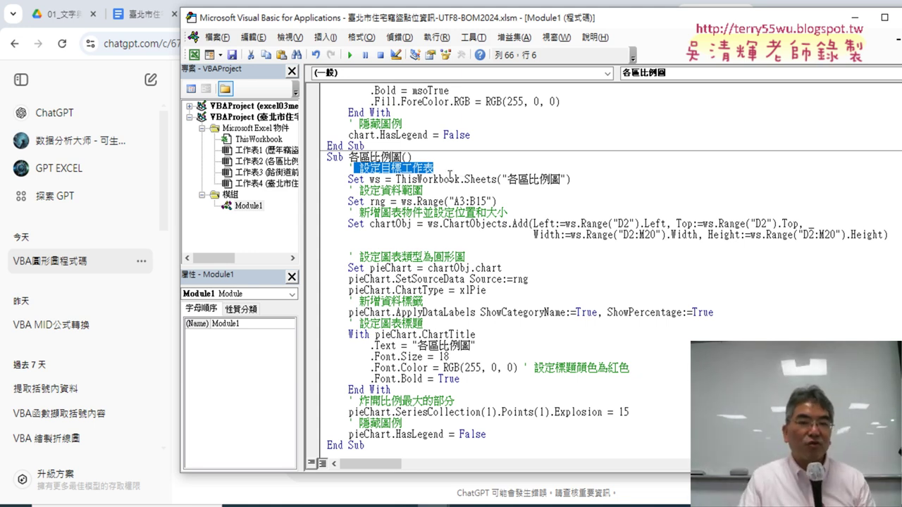
left_click(450, 169)
left_click_drag(450, 169, 360, 170)
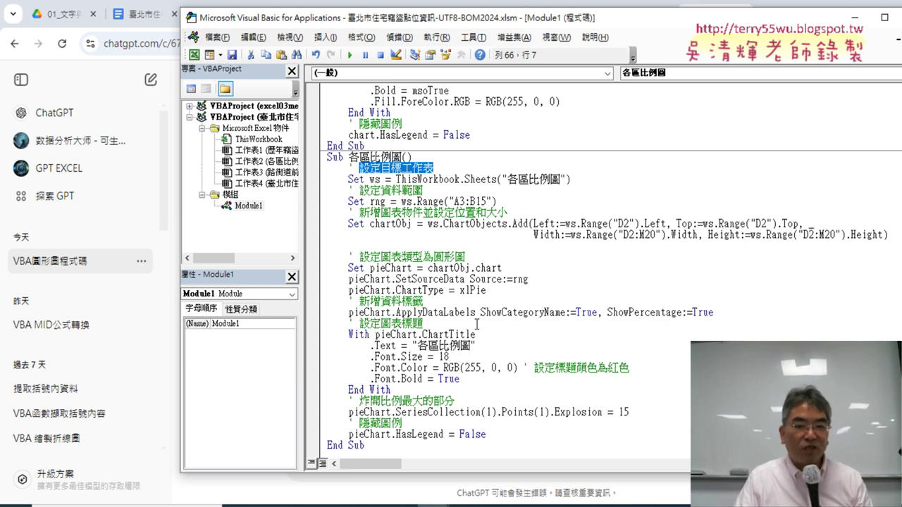
left_click(321, 444)
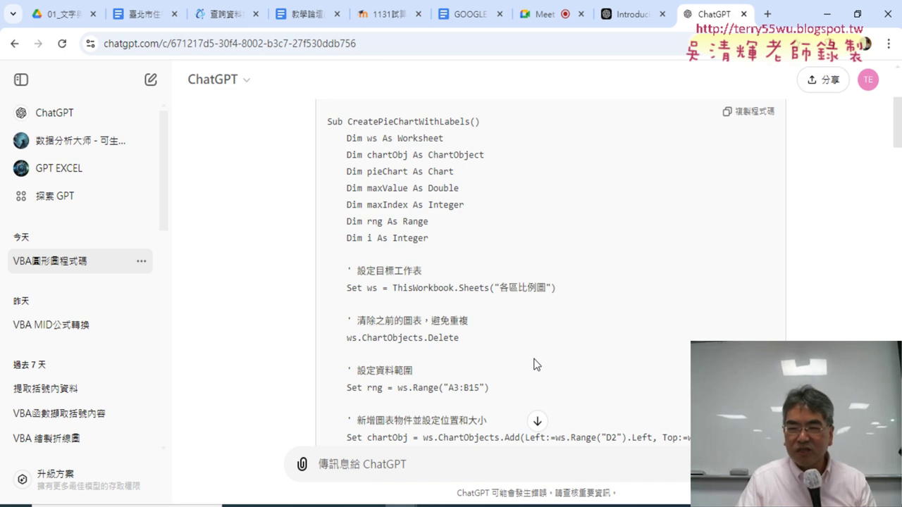
Draft the prompt 請幫我撰寫更詳細的程式註解 in ChatGPT's message box after skimming the reply.
scroll(534, 365, "up", 1)
scroll(534, 317, "up", 2)
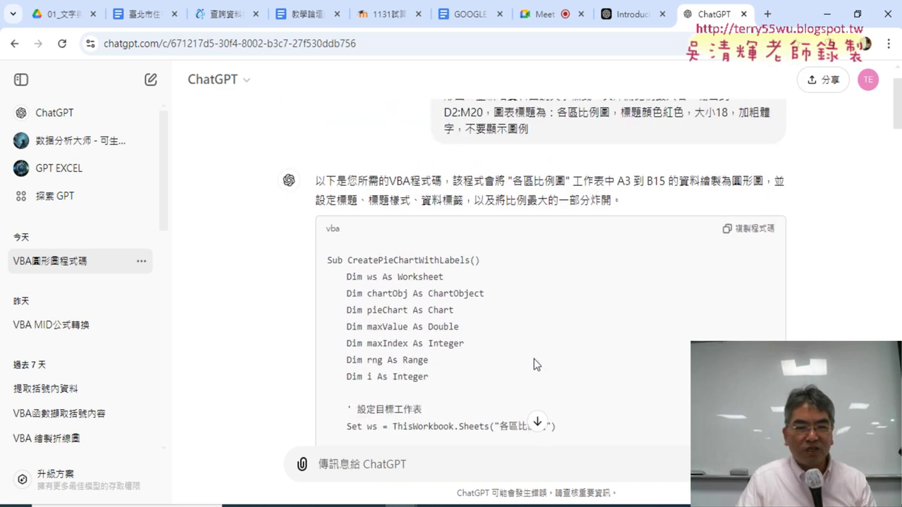
scroll(529, 358, "down", 3)
scroll(529, 356, "down", 5)
scroll(529, 356, "up", 10)
scroll(489, 393, "down", 3)
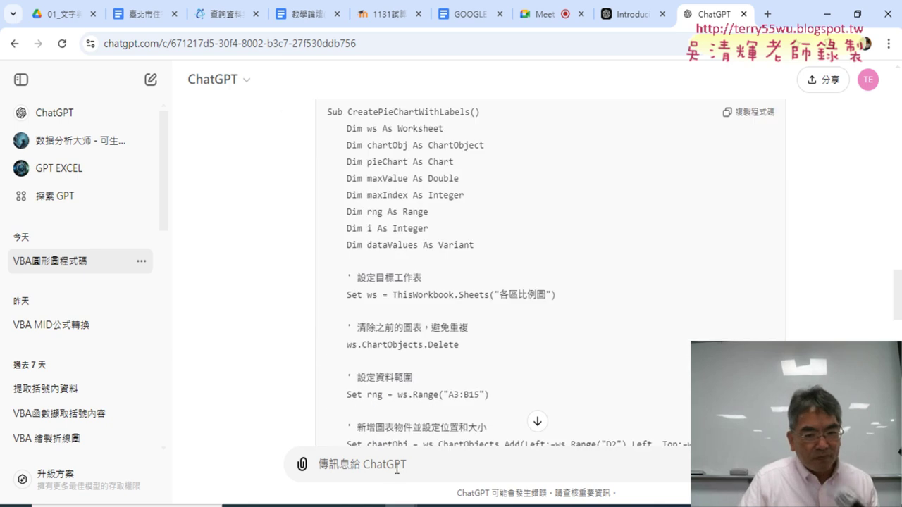
left_click(397, 465)
scroll(493, 352, "down", 8)
scroll(518, 322, "down", 4)
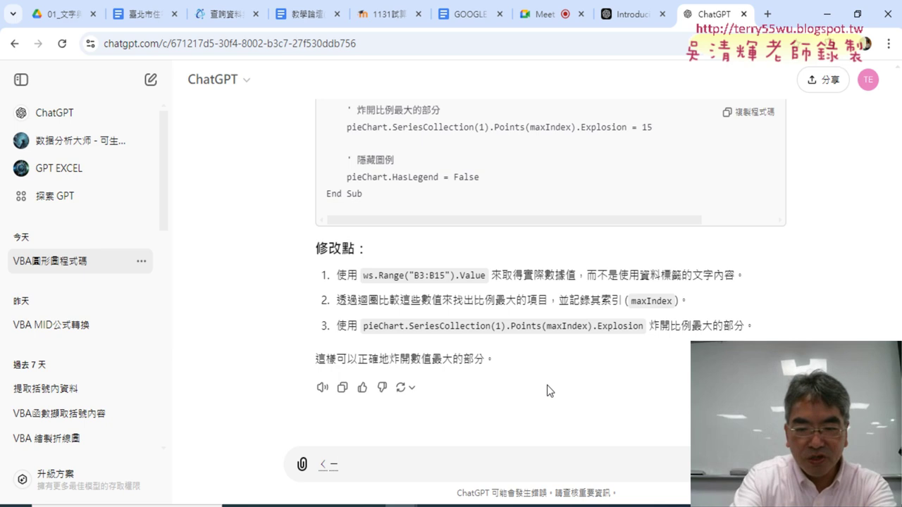
type("請幫")
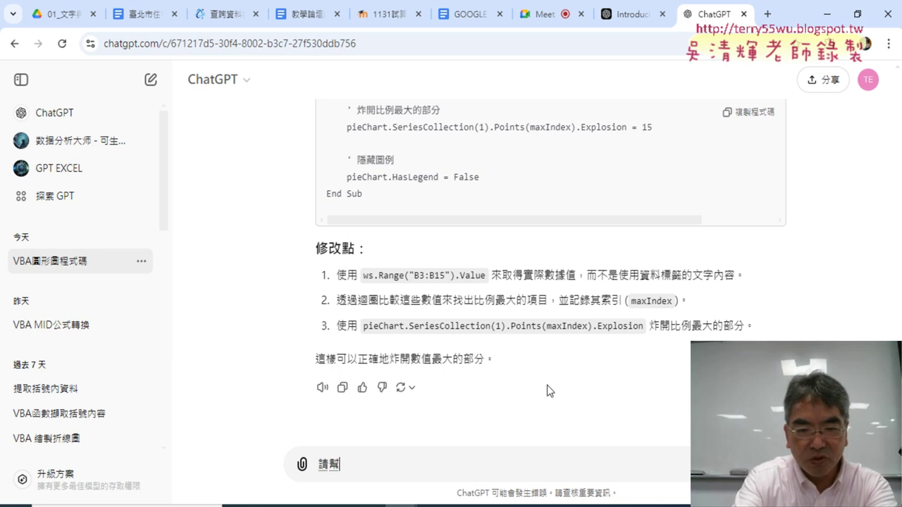
type("我")
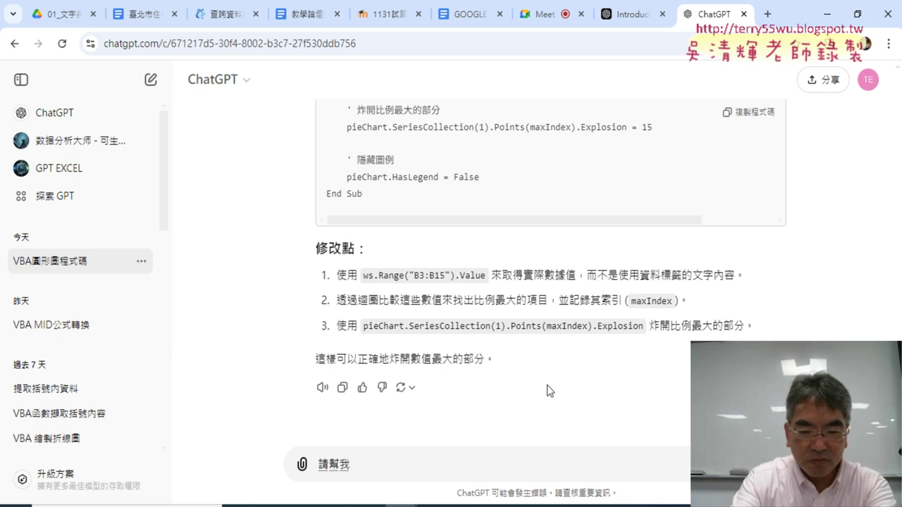
type("撰寫")
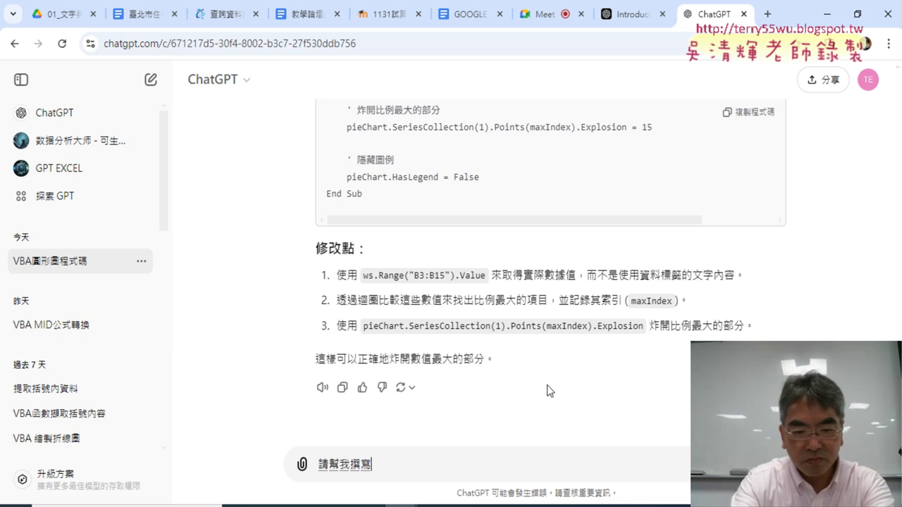
type("更詳")
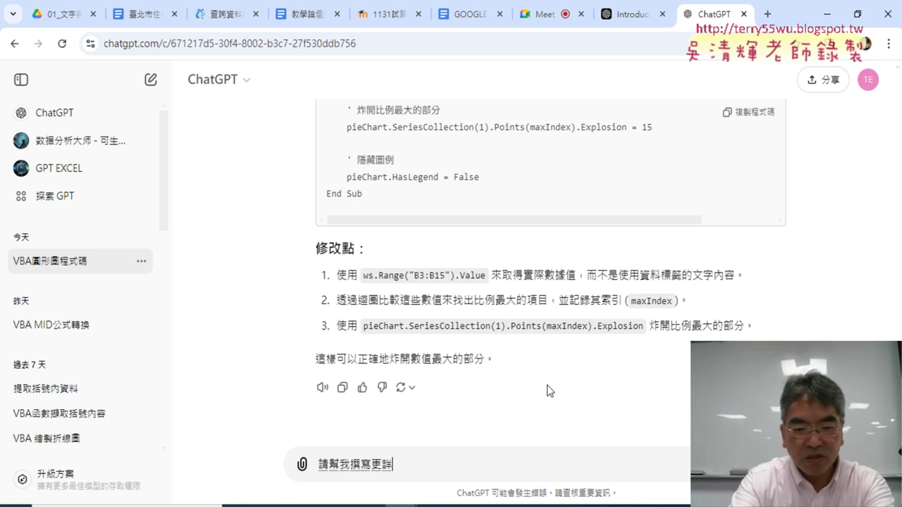
type("細的")
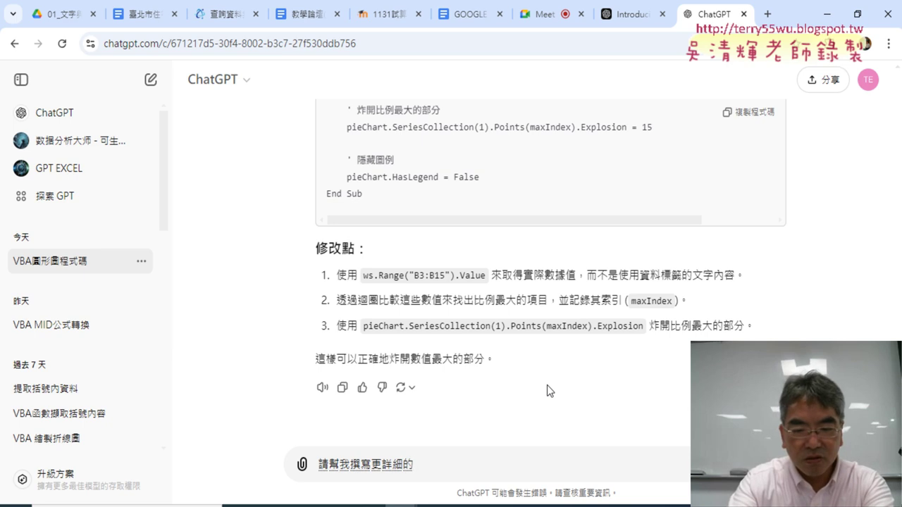
type("程式")
type("住ㄓ一")
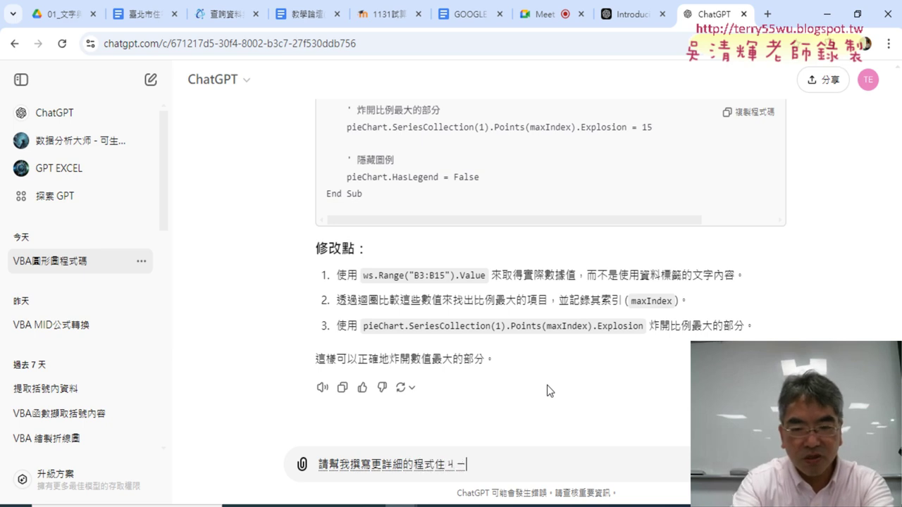
type("註解")
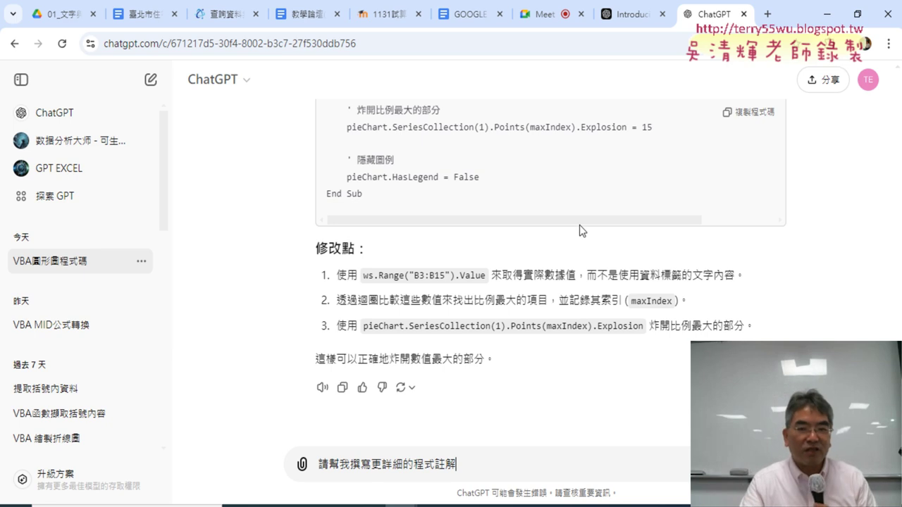
Trim the draft to 幫我寫更詳細的程式註解 by deleting the 請 and 撰 characters.
scroll(535, 186, "up", 2)
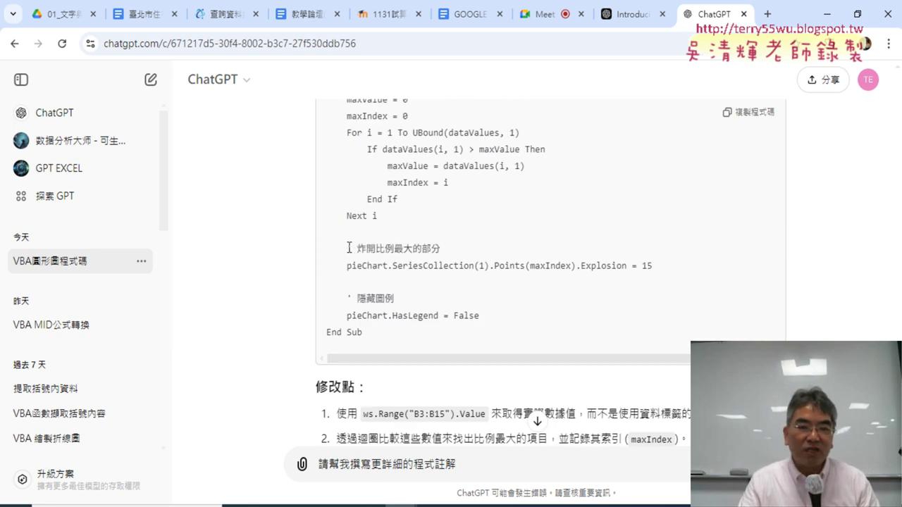
left_click_drag(349, 248, 441, 249)
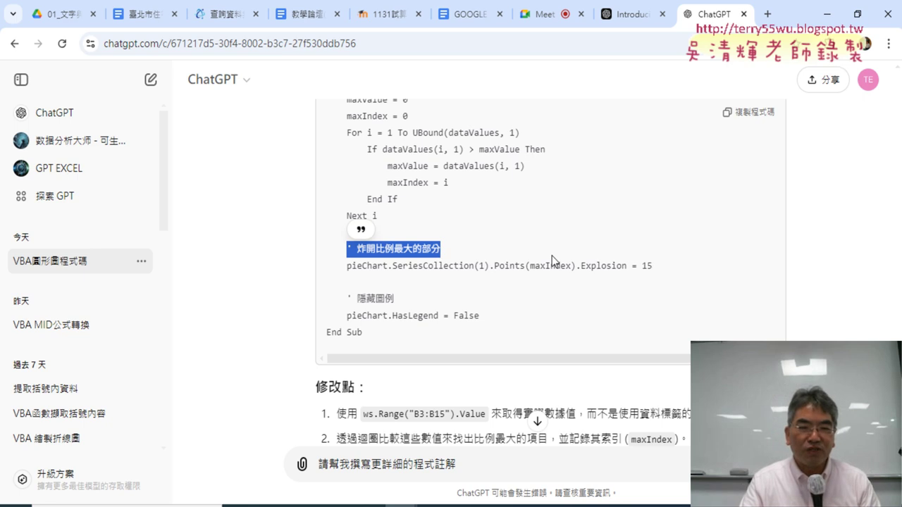
scroll(551, 261, "down", 2)
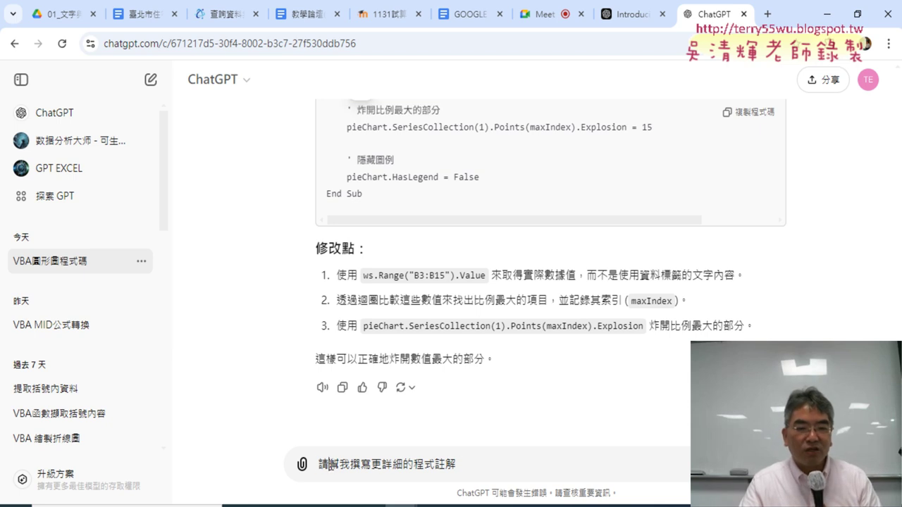
left_click_drag(331, 465, 319, 465)
key("BackSpace")
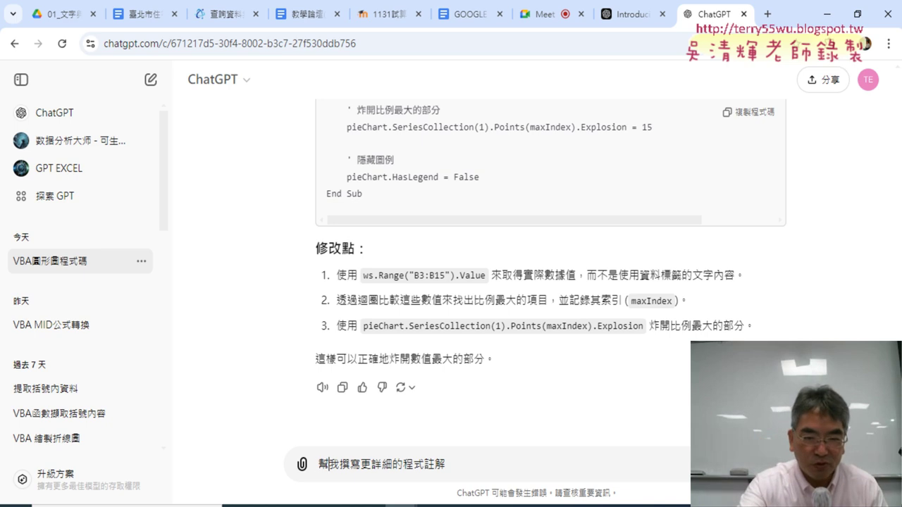
left_click(340, 465)
key("Delete")
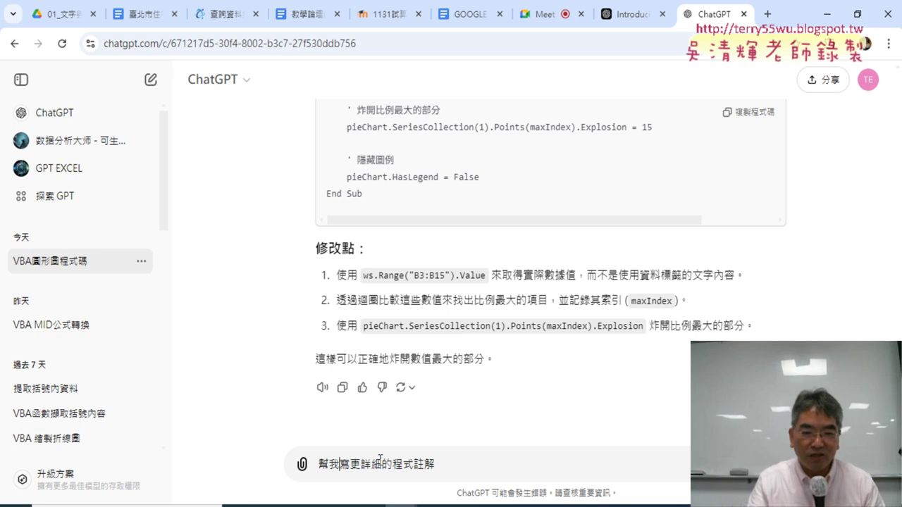
left_click_drag(382, 463, 350, 464)
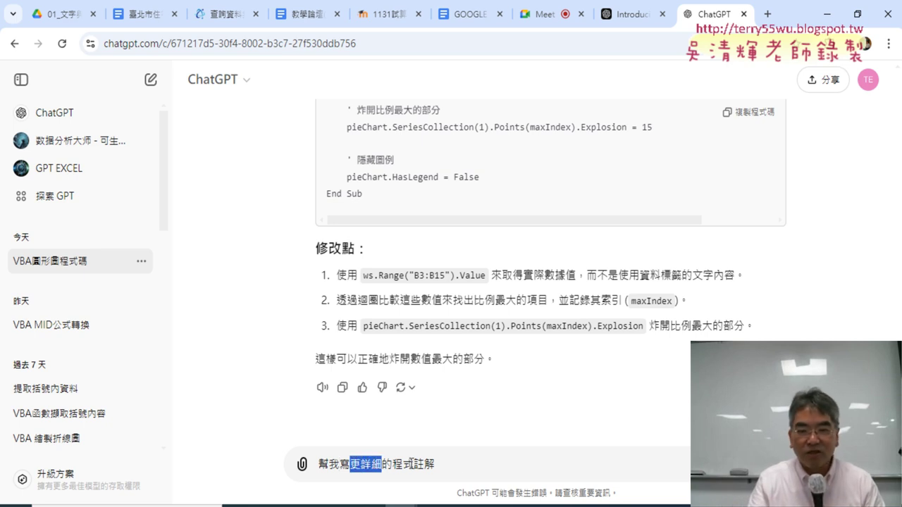
Send the detailed-comments request and follow ChatGPT's streaming step-by-step explanation of the pie-chart macro.
key("Return")
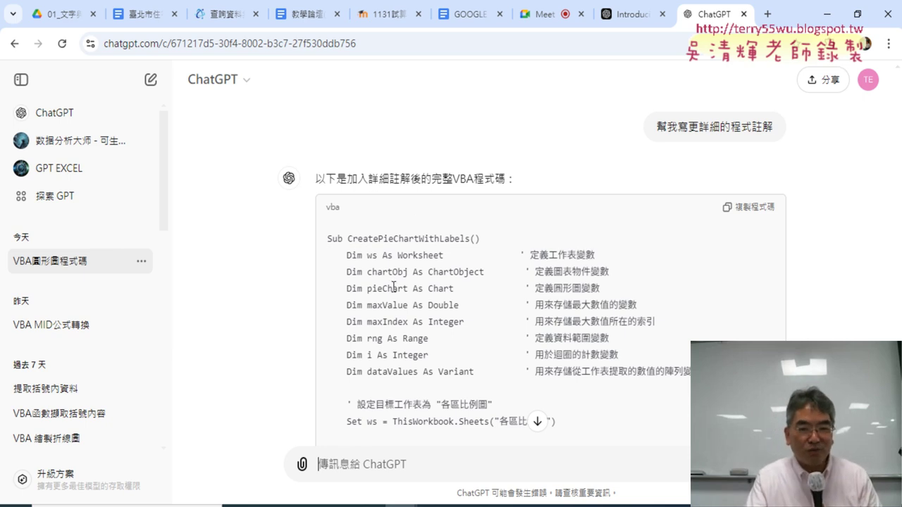
scroll(479, 310, "down", 2)
scroll(493, 310, "down", 1)
scroll(493, 310, "down", 2)
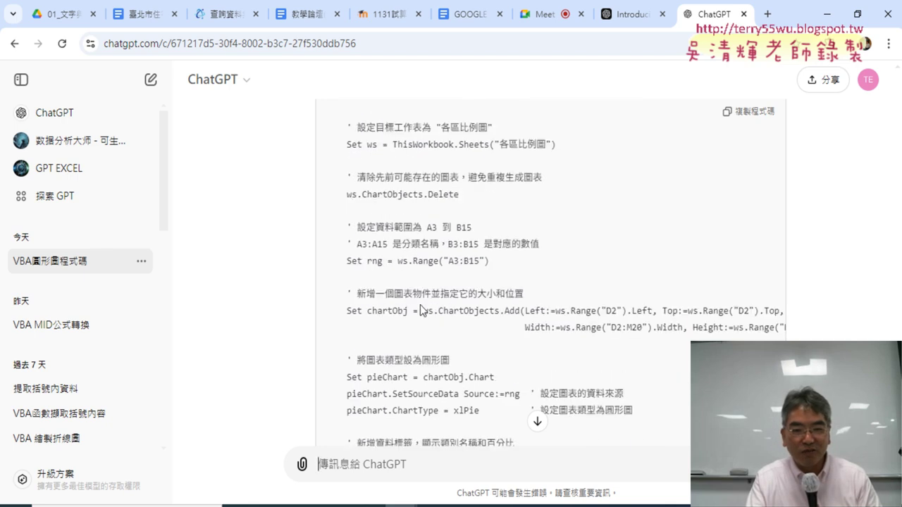
scroll(485, 315, "down", 2)
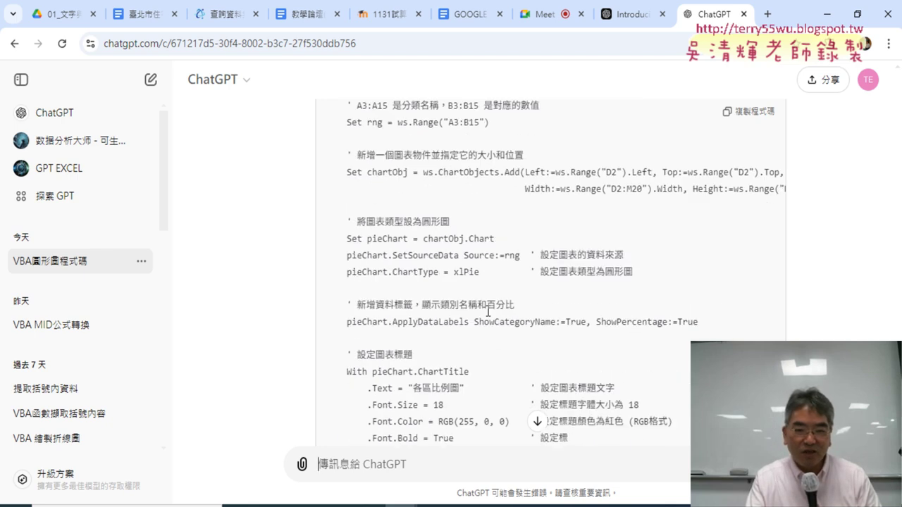
scroll(524, 323, "down", 1)
scroll(525, 323, "down", 1)
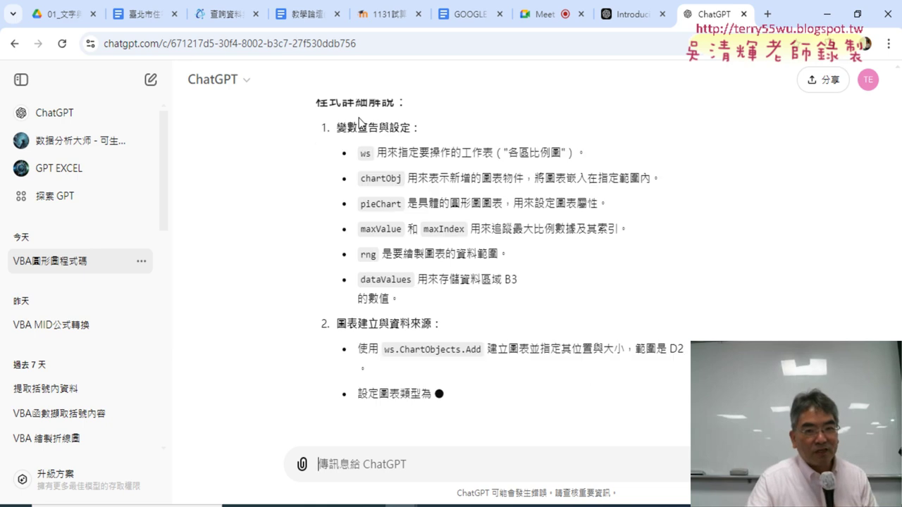
scroll(396, 319, "up", 3)
scroll(416, 315, "down", 3)
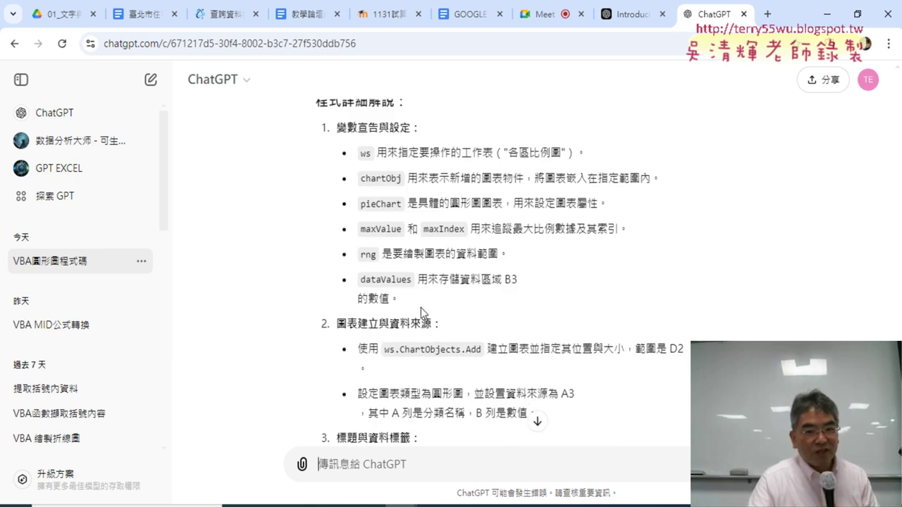
scroll(416, 254, "down", 1)
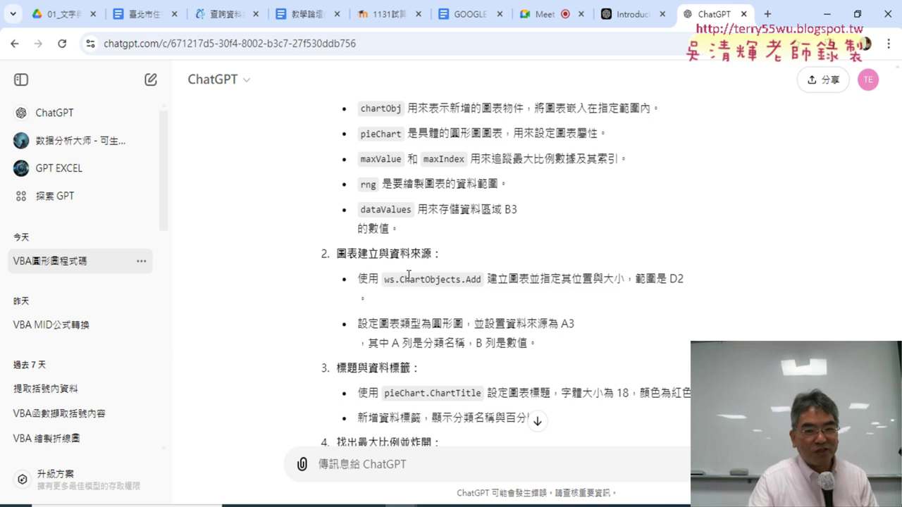
scroll(410, 296, "down", 1)
scroll(410, 310, "down", 1)
scroll(419, 324, "down", 1)
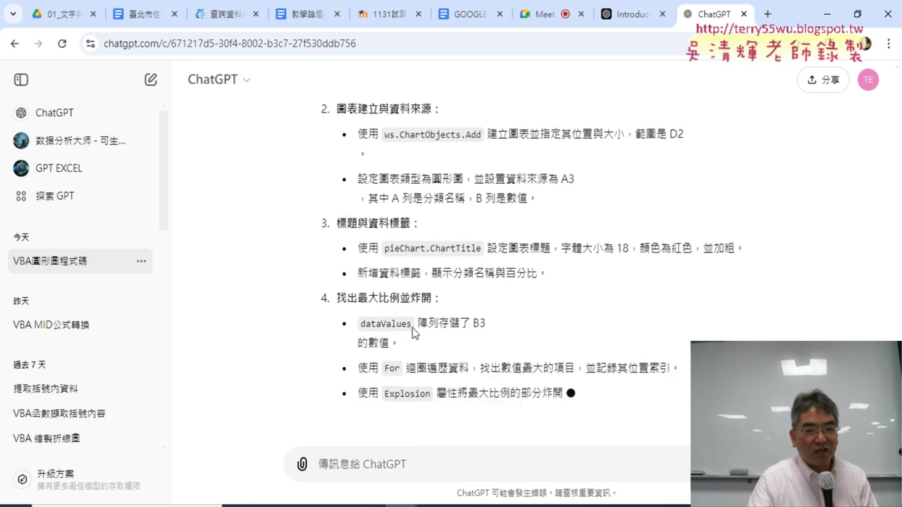
scroll(430, 345, "down", 1)
Read to the answer's end at HasLegend = False, then scroll back up to 程式詳細解說.
scroll(451, 356, "down", 1)
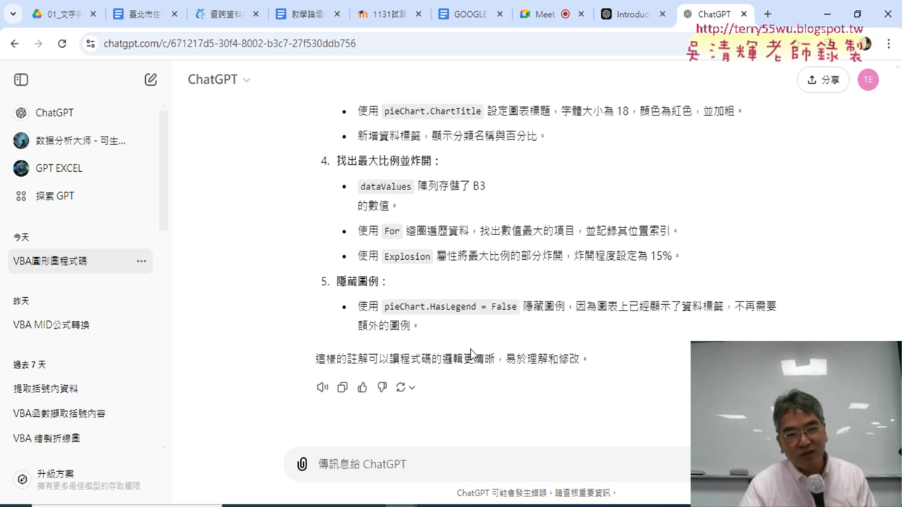
scroll(479, 349, "up", 2)
scroll(496, 339, "up", 2)
scroll(501, 333, "up", 3)
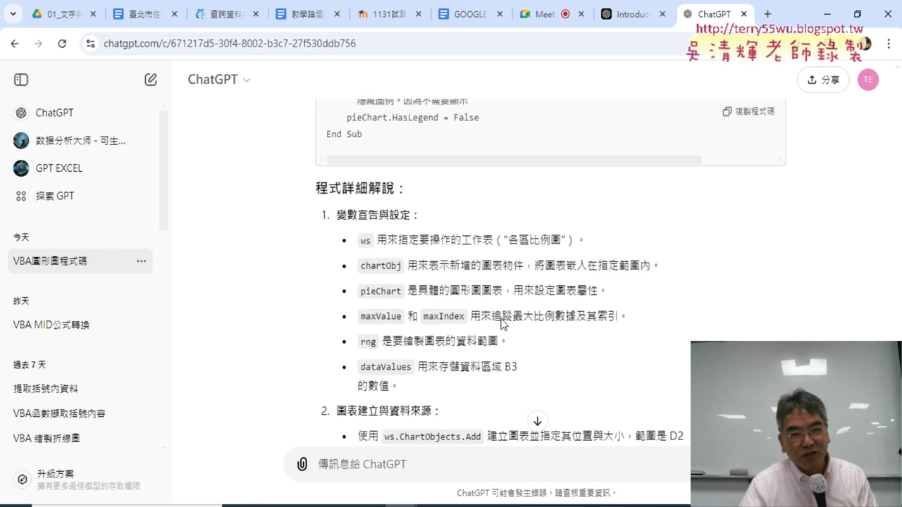
scroll(505, 160, "down", 2)
scroll(506, 159, "up", 2)
scroll(529, 176, "down", 1)
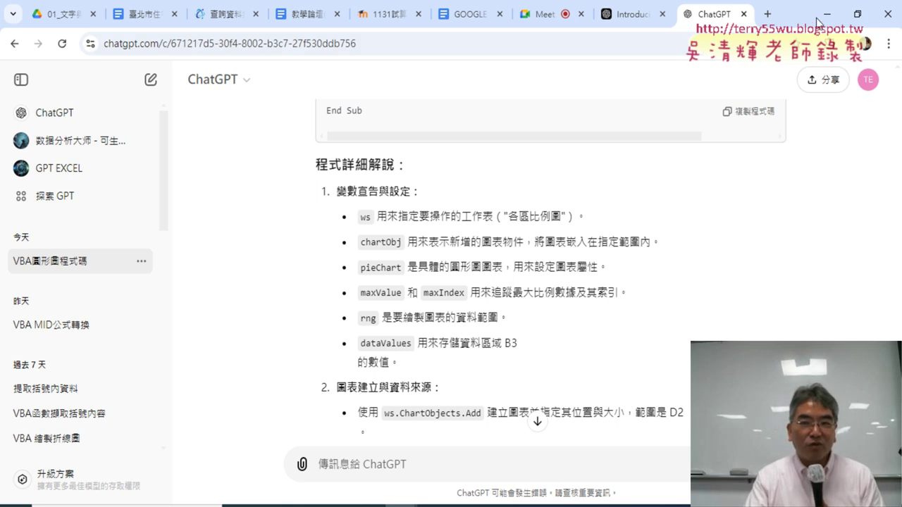
Check the pie chart in the workbook, then bring the VBA code window back.
key("alt+Tab")
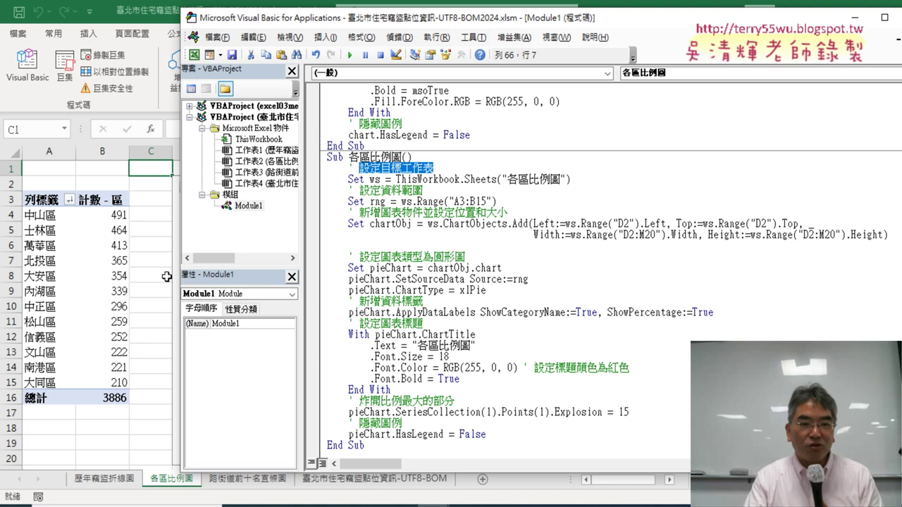
left_click(168, 276)
left_click(669, 480)
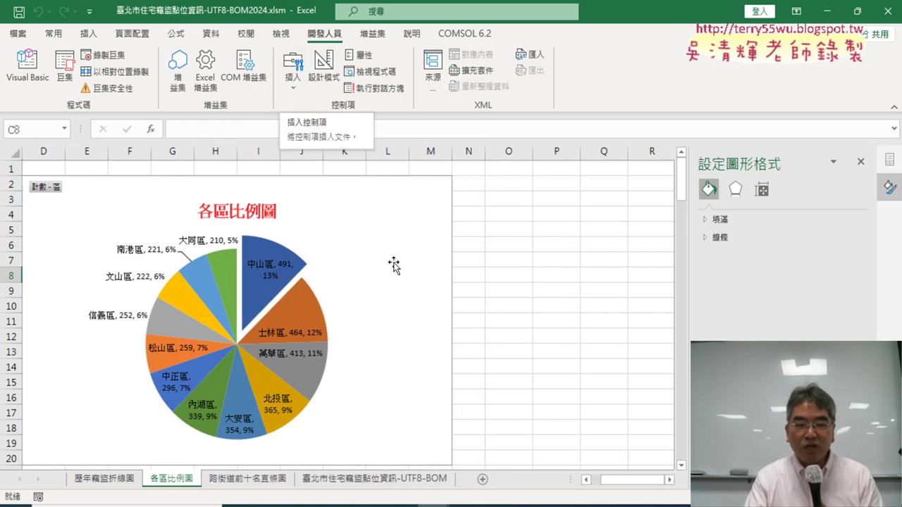
left_click(426, 505)
left_click(486, 471)
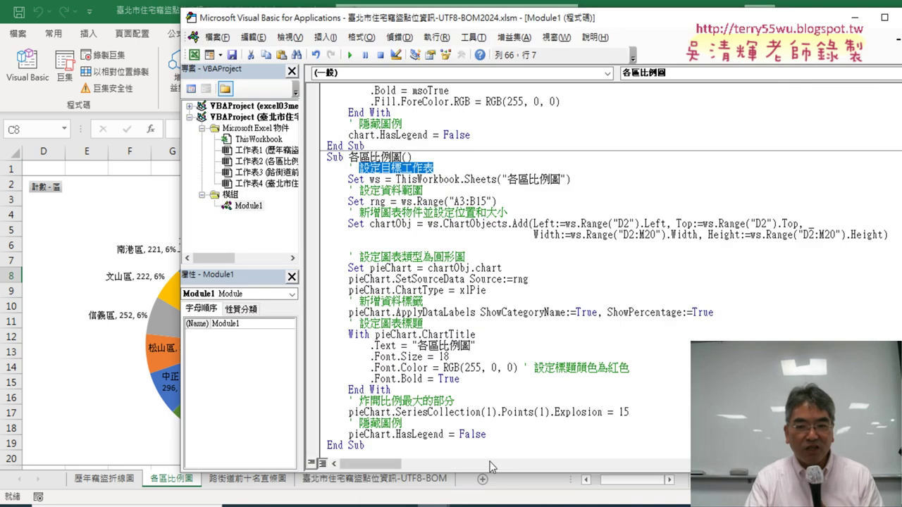
Review the Sub 各區比例圖 and Sub 刪圖 macro code, selecting ActiveSheet in 刪圖.
left_click_drag(349, 157, 402, 157)
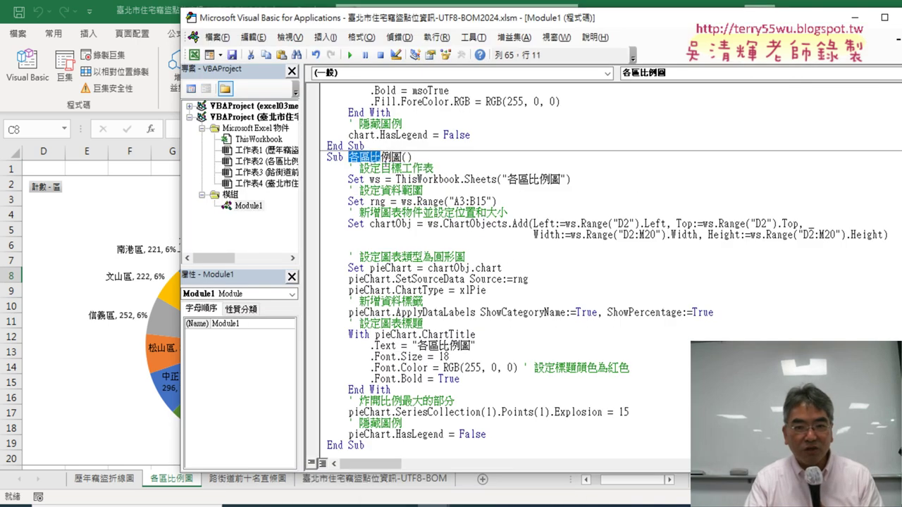
scroll(407, 271, "up", 1)
scroll(423, 289, "up", 4)
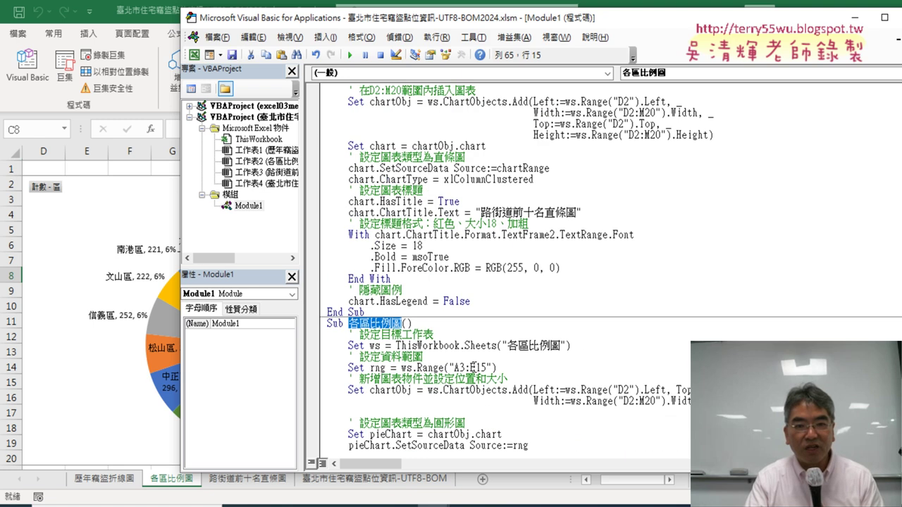
scroll(458, 317, "up", 3)
scroll(496, 354, "up", 6)
scroll(496, 354, "up", 3)
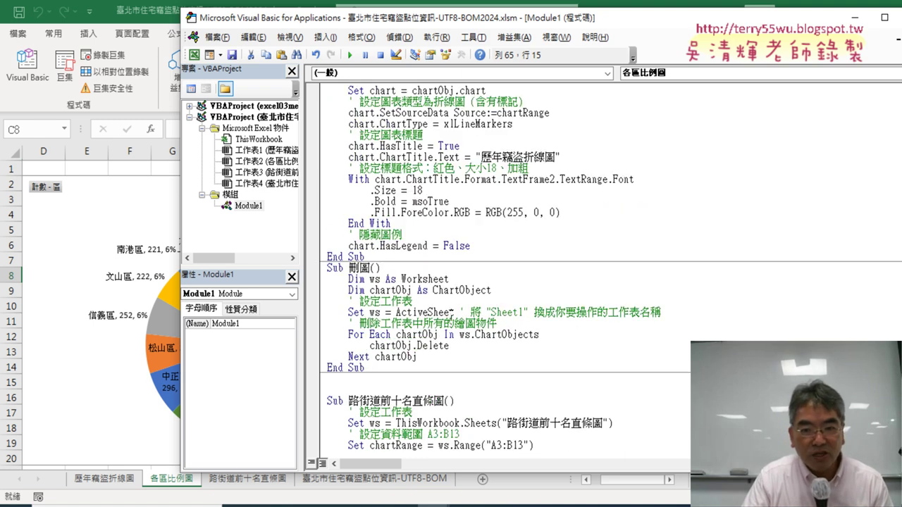
double_click(458, 312)
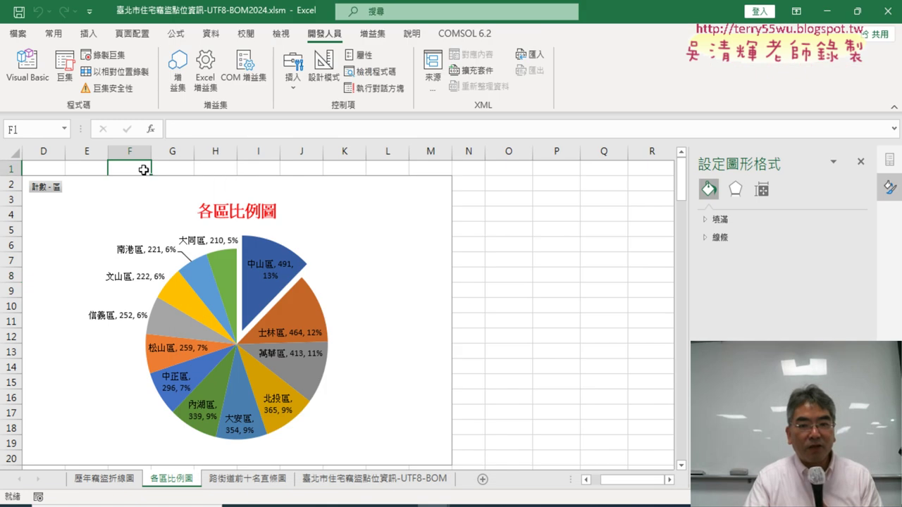
Draw a Form Controls button right of the pie chart and assign it the 各區比例圖 macro.
left_click(141, 168)
left_click(292, 71)
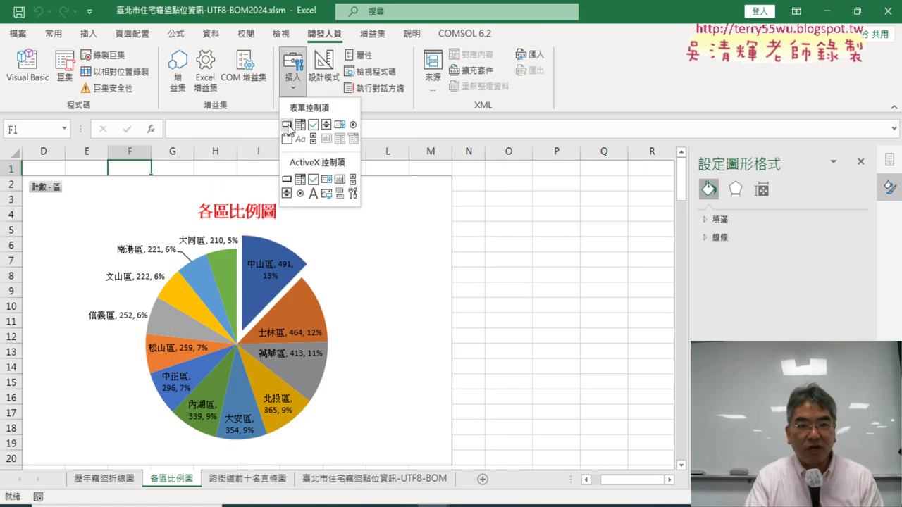
left_click(288, 128)
left_click_drag(488, 179, 614, 208)
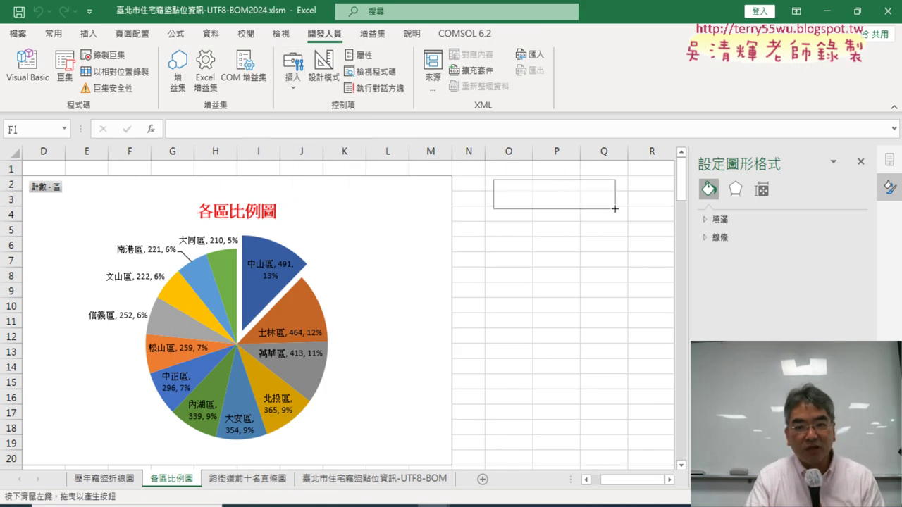
left_click(338, 161)
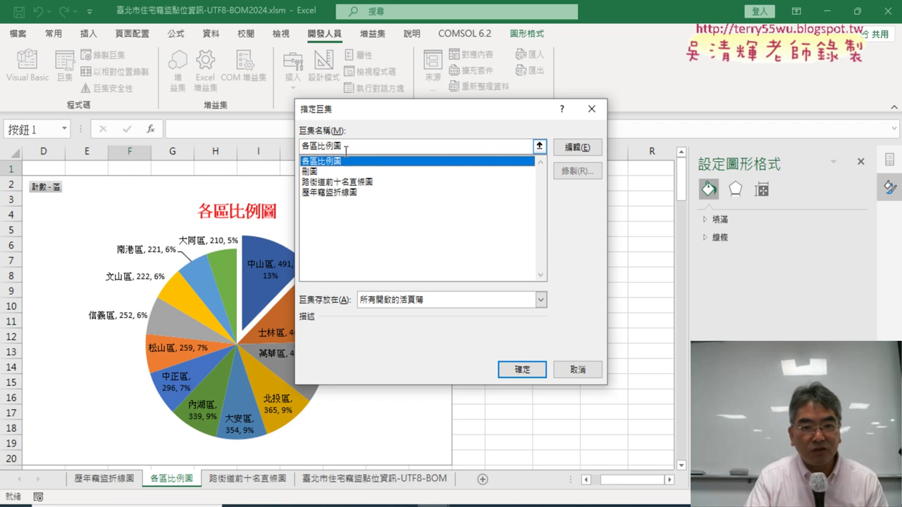
right_click(312, 146)
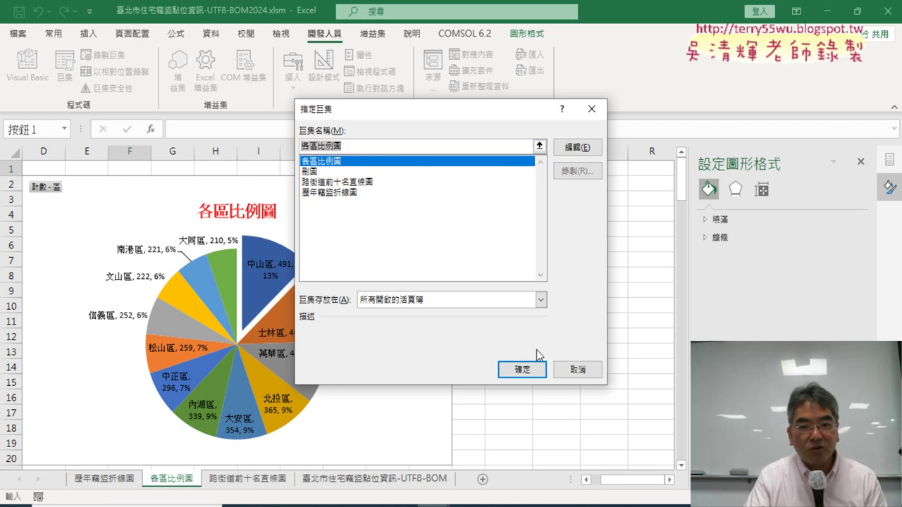
left_click(525, 369)
Label the button 各區比例圖 and place a copy of it just below.
left_click(543, 192)
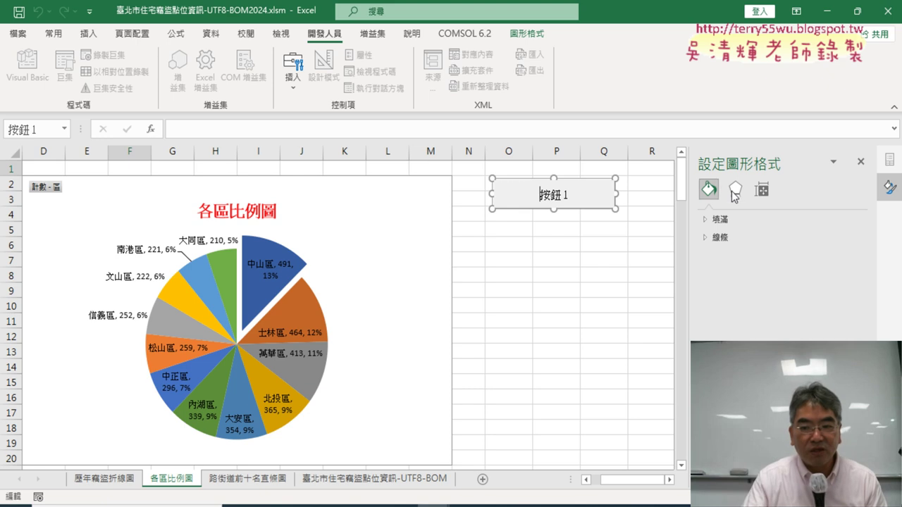
key("Delete")
key("Delete")
key("Delete")
key("Delete")
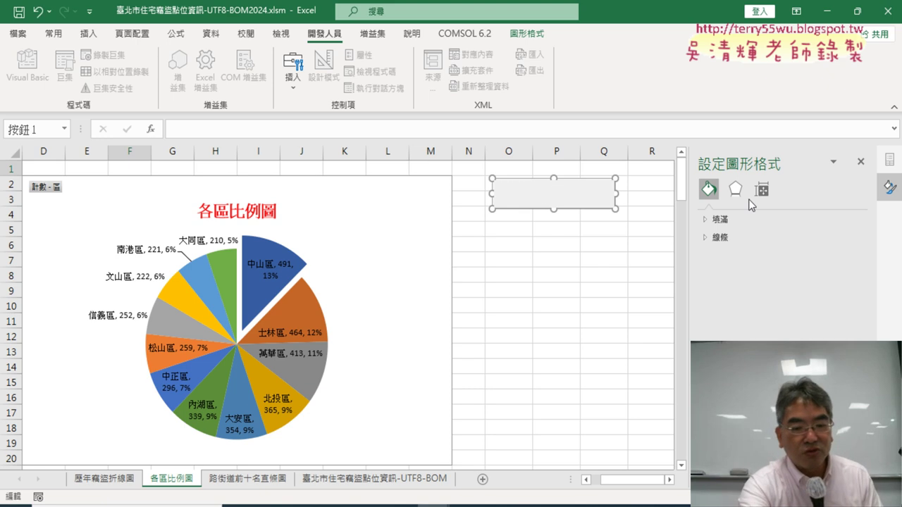
type("各區比例圖")
left_click(603, 258)
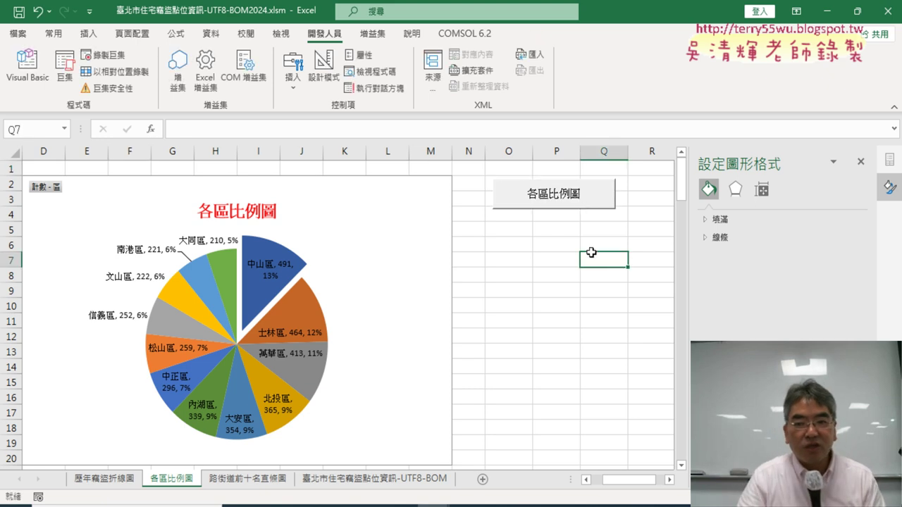
right_click(583, 196)
left_click(534, 224)
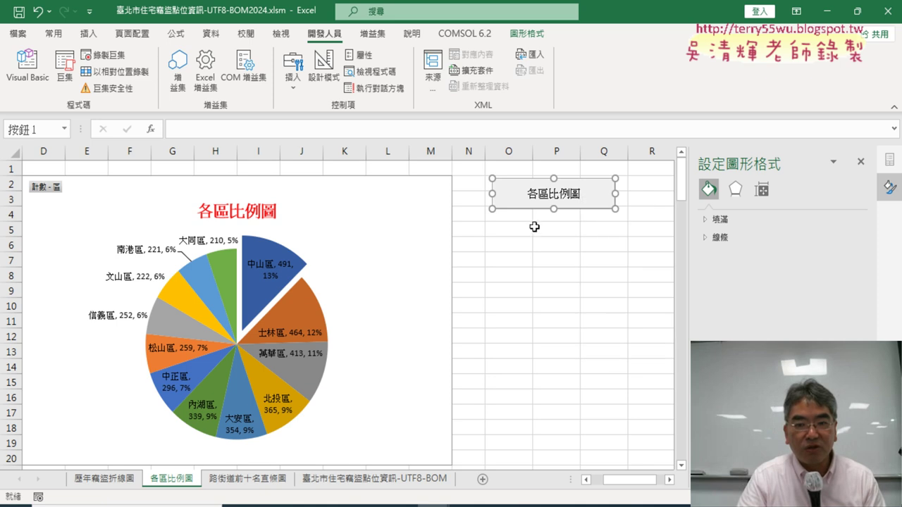
left_click(509, 216)
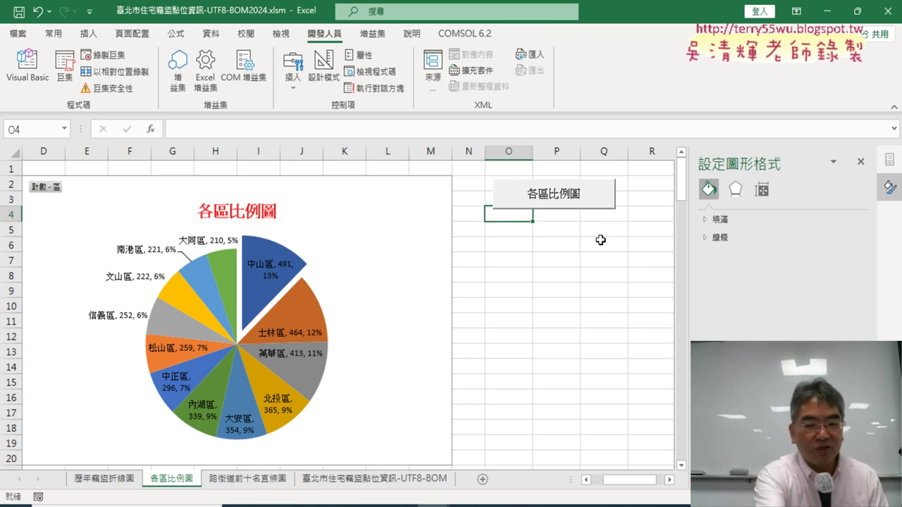
key("ctrl+v")
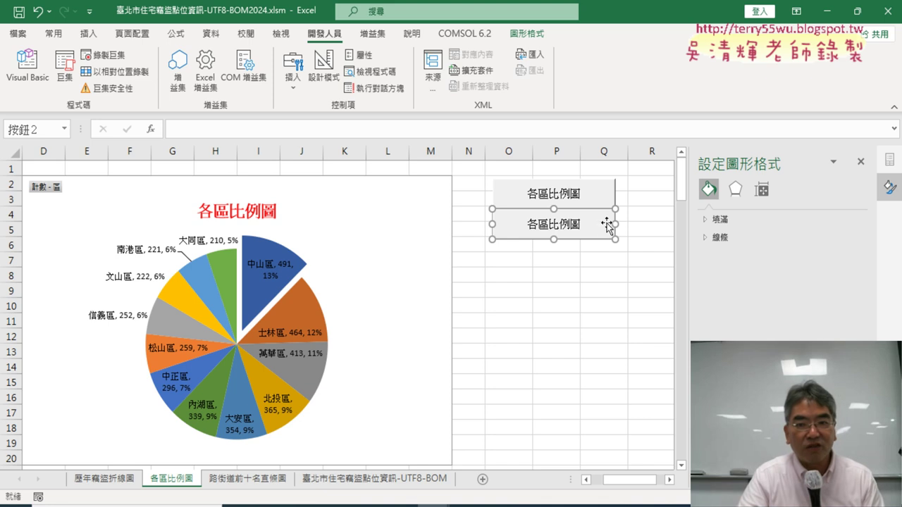
left_click_drag(603, 224, 604, 227)
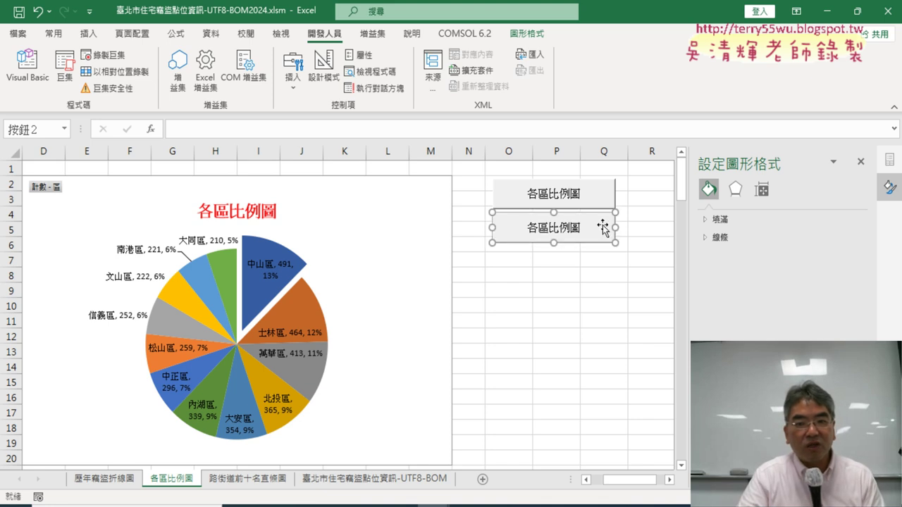
Assign the 刪圖 macro to the copied button.
right_click(604, 227)
left_click(646, 359)
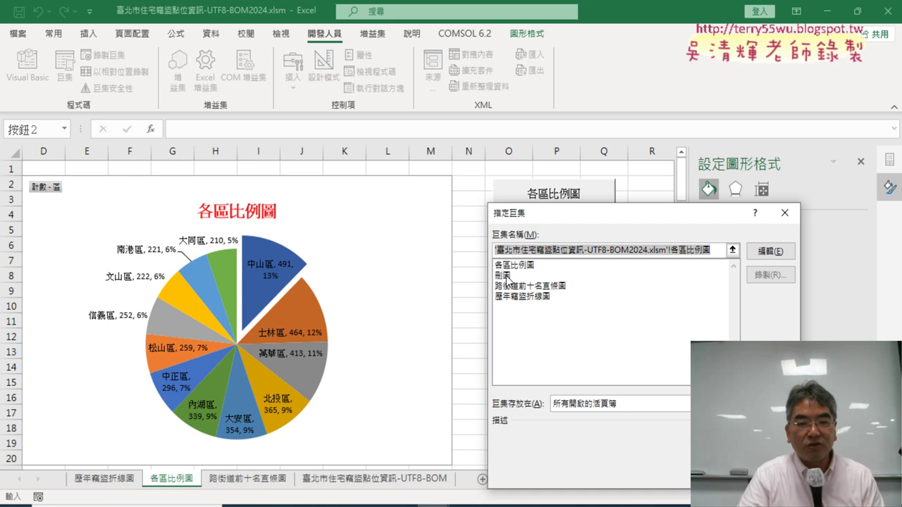
left_click(506, 275)
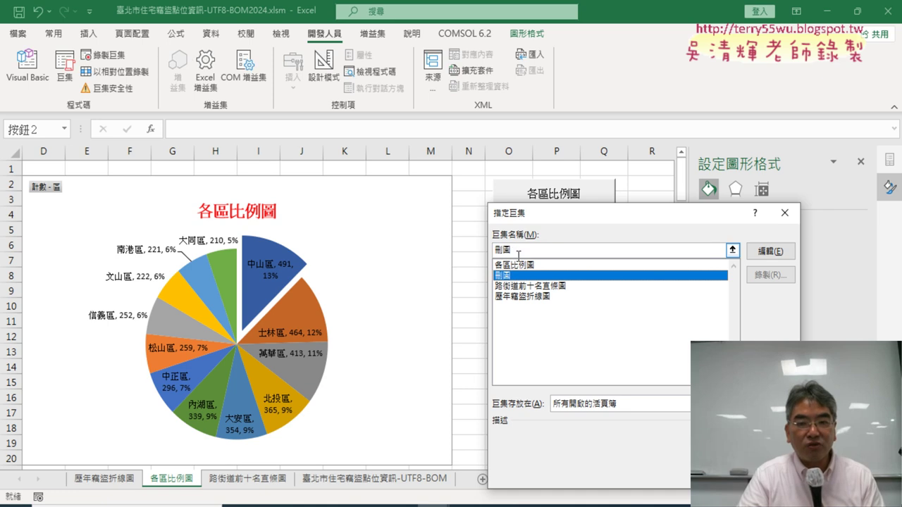
right_click(502, 250)
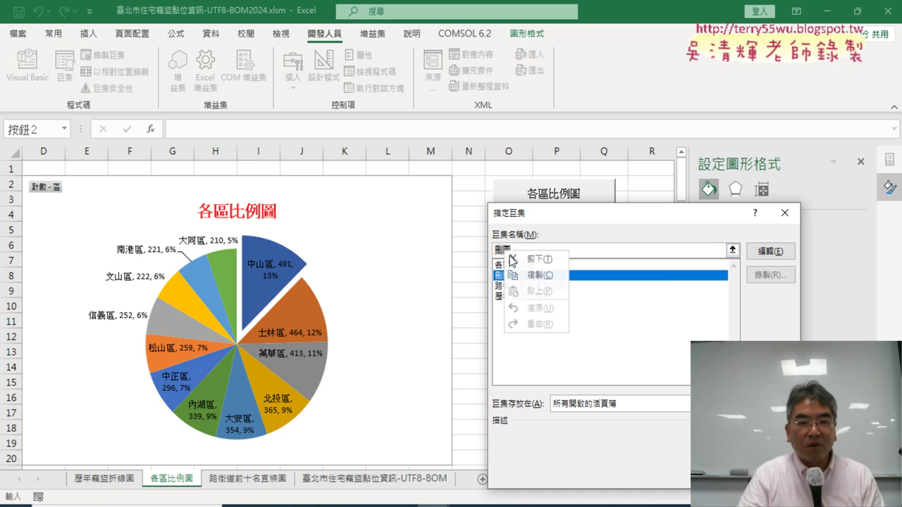
left_click(537, 285)
key("Return")
Change the copied button's label from 各區比例圖 to 刪圖.
left_click(529, 229)
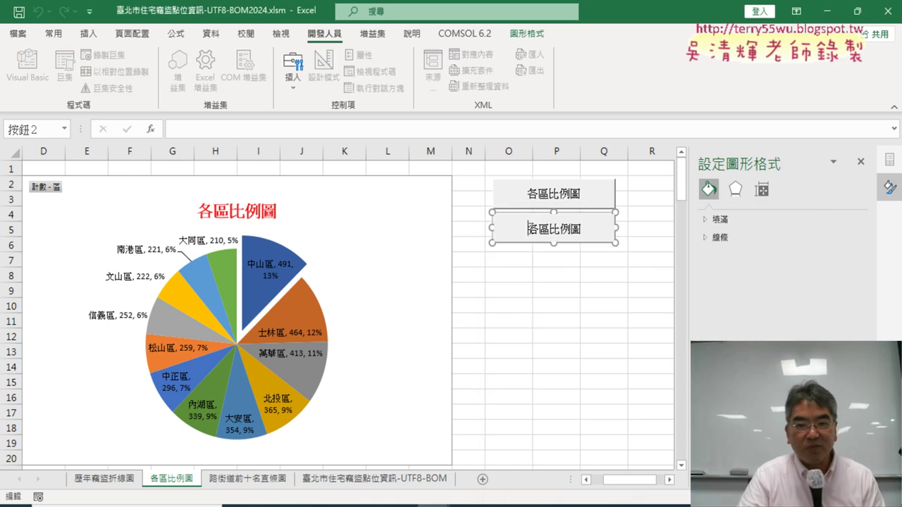
key("Delete")
key("Delete")
key("Delete")
key("Delete")
key("Delete")
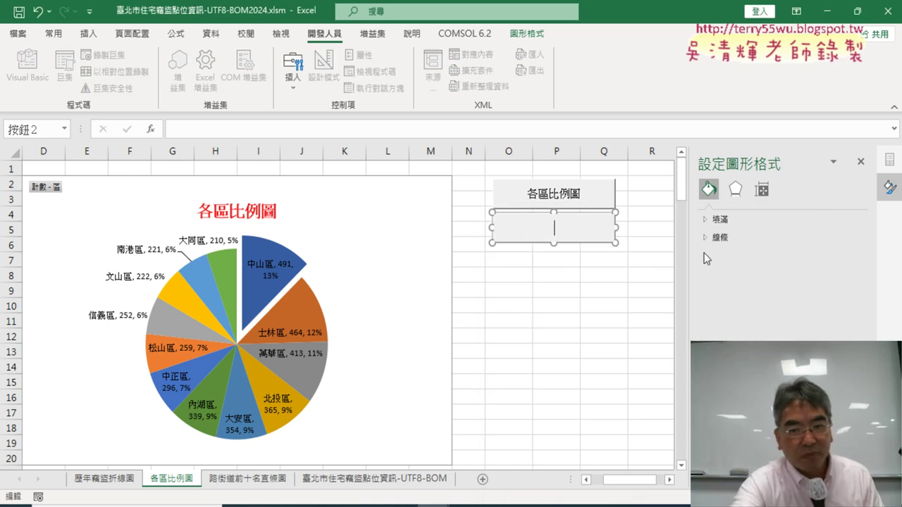
type("刪圖")
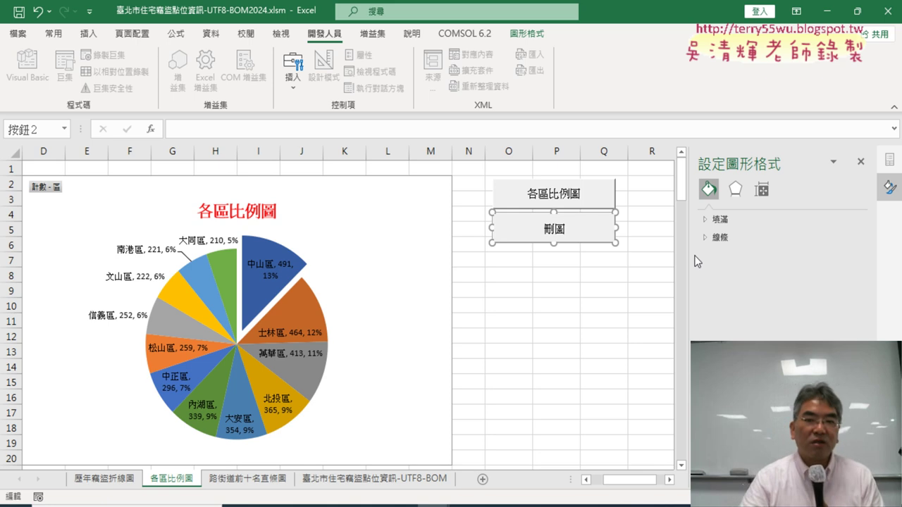
left_click(601, 352)
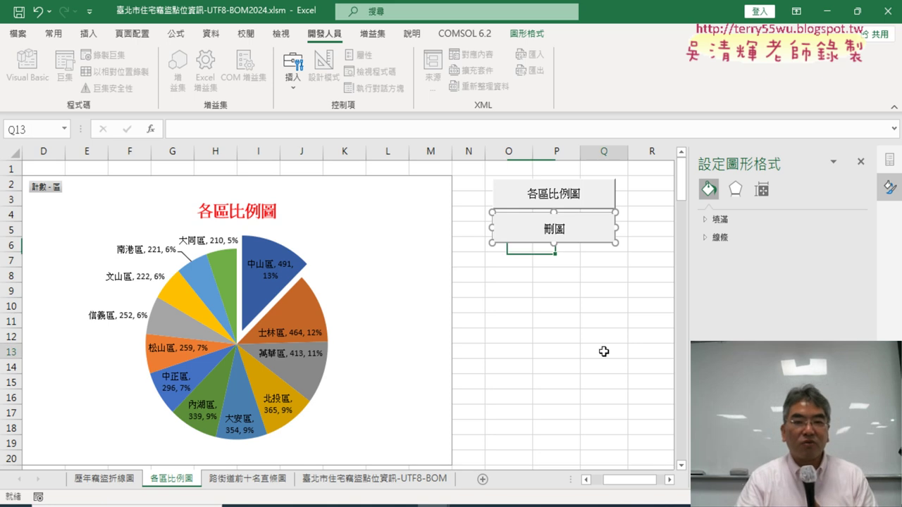
Test 刪圖 and 各區比例圖 on the pie chart, then close the chart format pane.
left_click(564, 240)
left_click(564, 200)
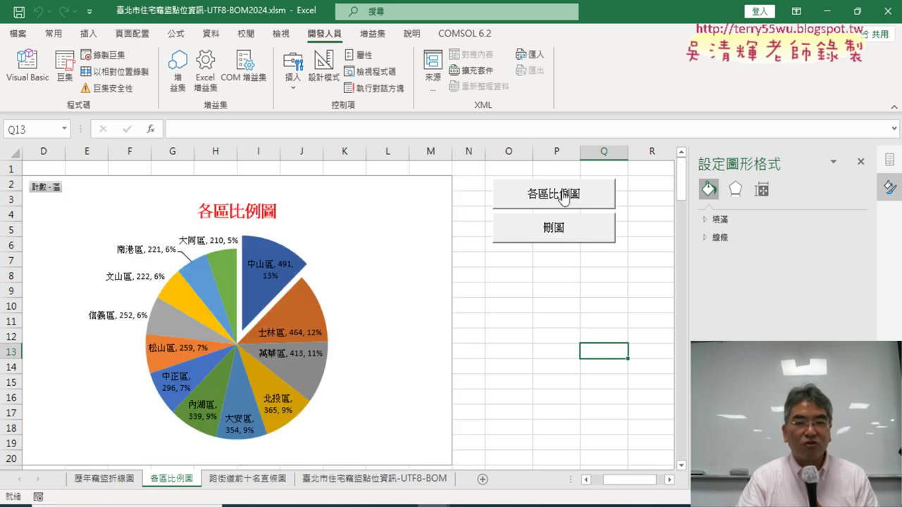
left_click(857, 162)
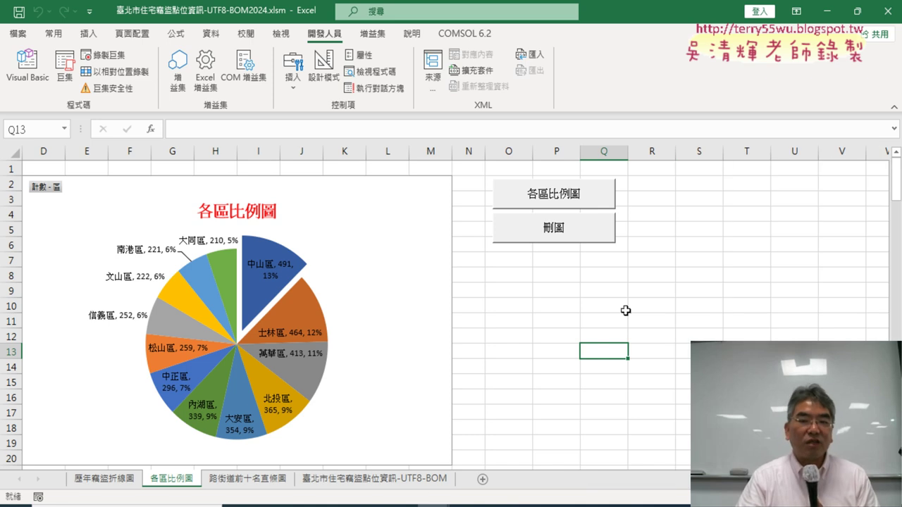
Test the create and delete buttons on the 歷年竊盜折線圖 and 路街道前十名直條圖 sheets.
left_click(399, 480)
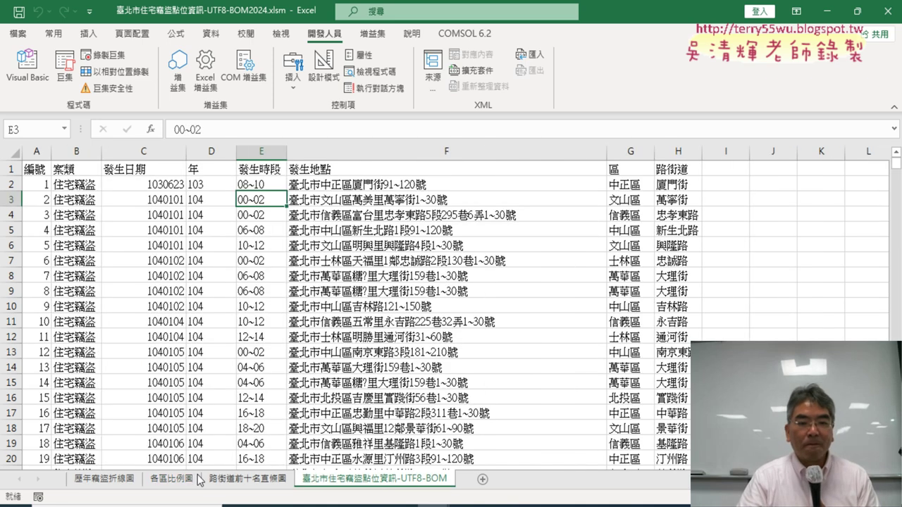
left_click(116, 482)
left_click(746, 224)
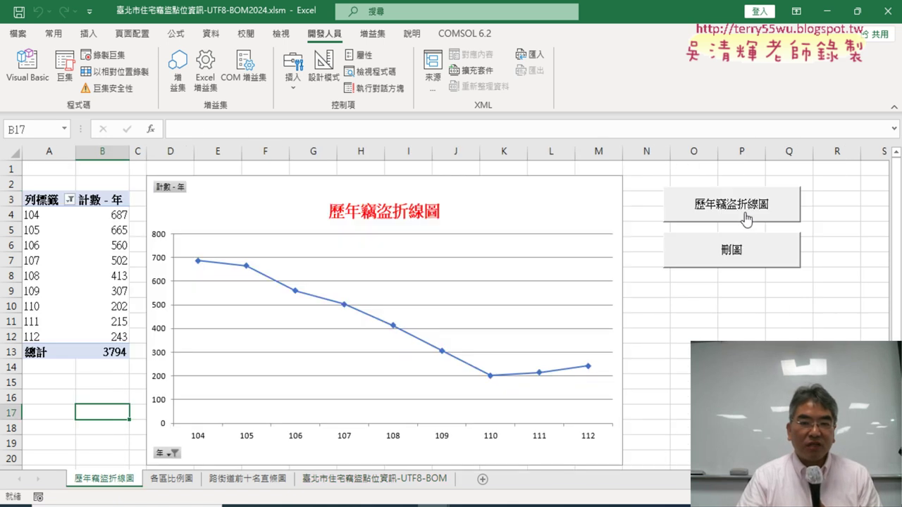
left_click(746, 258)
left_click(282, 479)
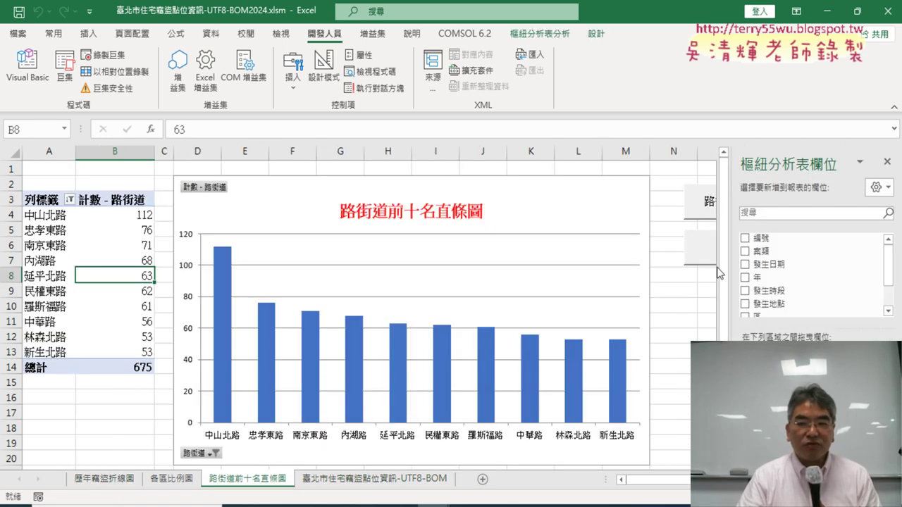
left_click(704, 243)
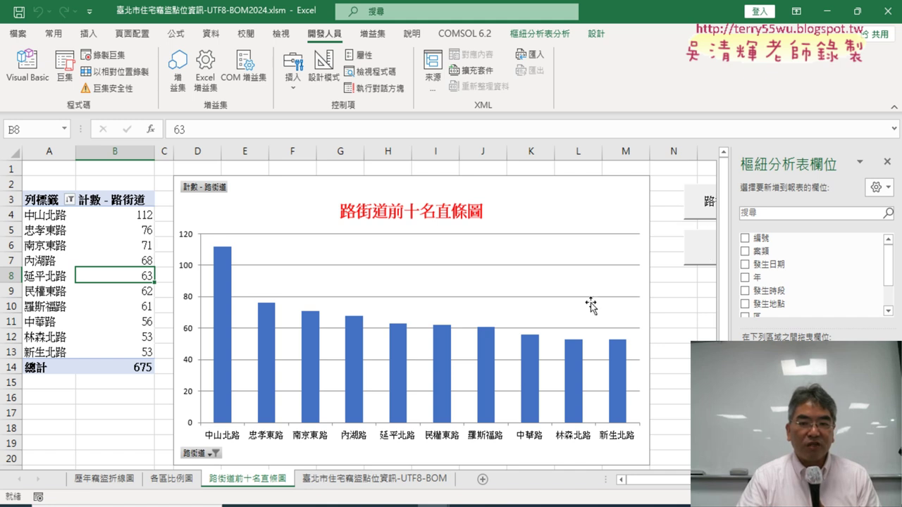
Repeatedly delete and redraw the 各區比例圖 pie chart, ending with it deleted.
left_click(173, 480)
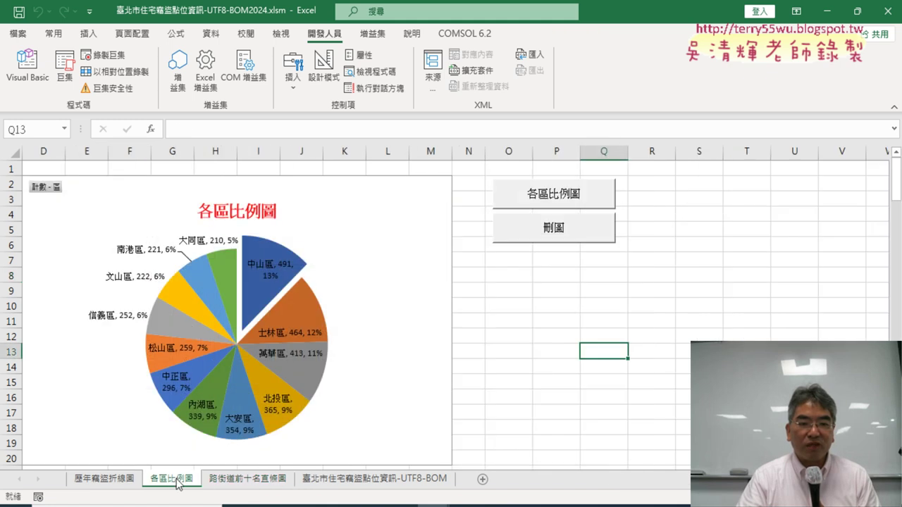
left_click(558, 234)
left_click(556, 195)
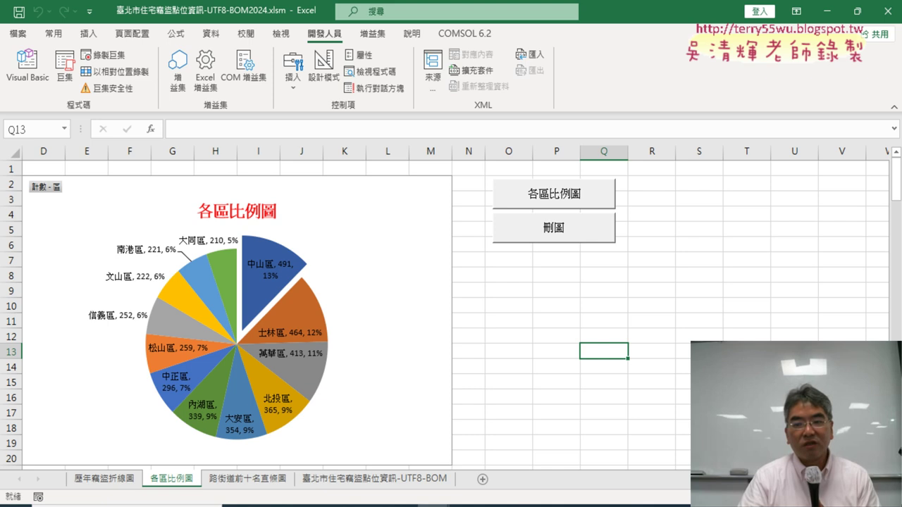
scroll(599, 444, "left", 3)
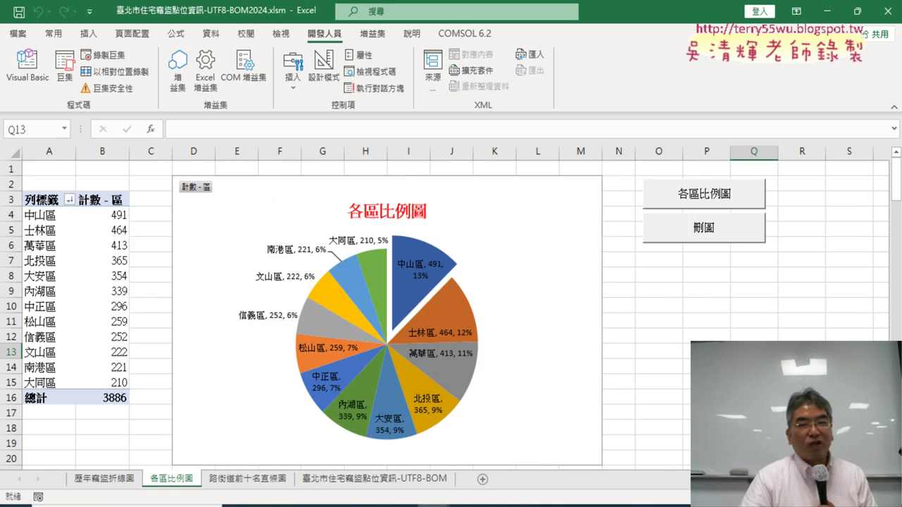
left_click(712, 227)
left_click(716, 198)
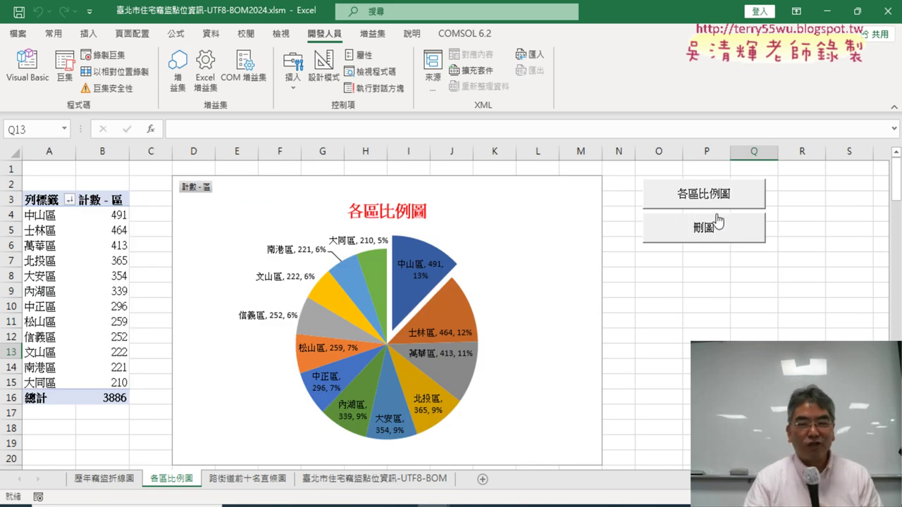
left_click(718, 223)
left_click(708, 199)
left_click(719, 236)
left_click(712, 206)
left_click(710, 229)
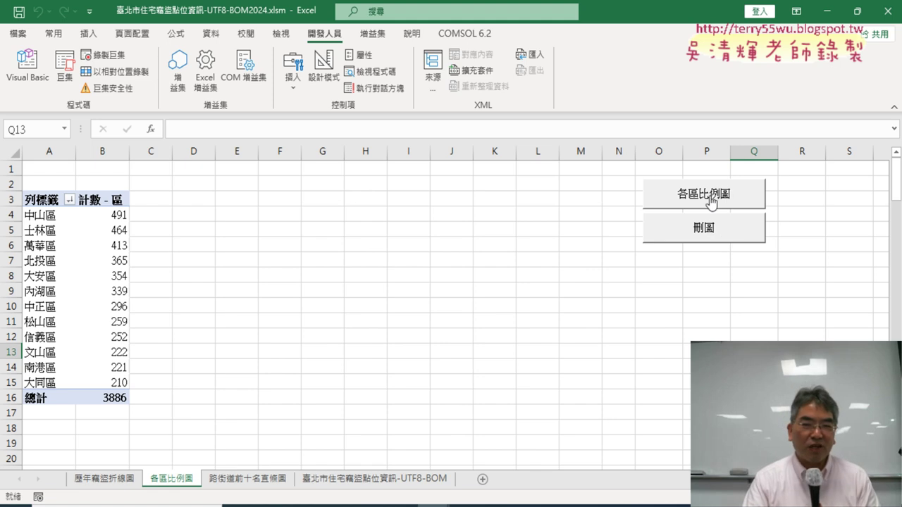
left_click(711, 202)
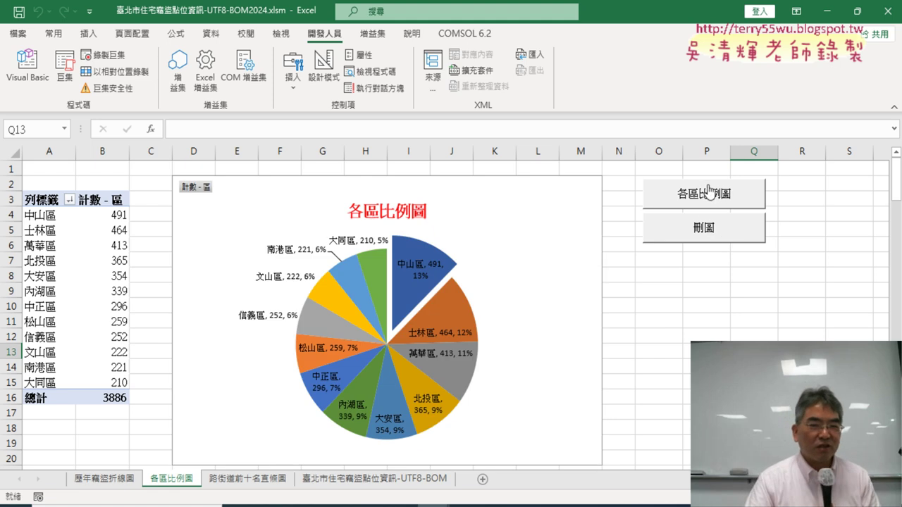
left_click(695, 224)
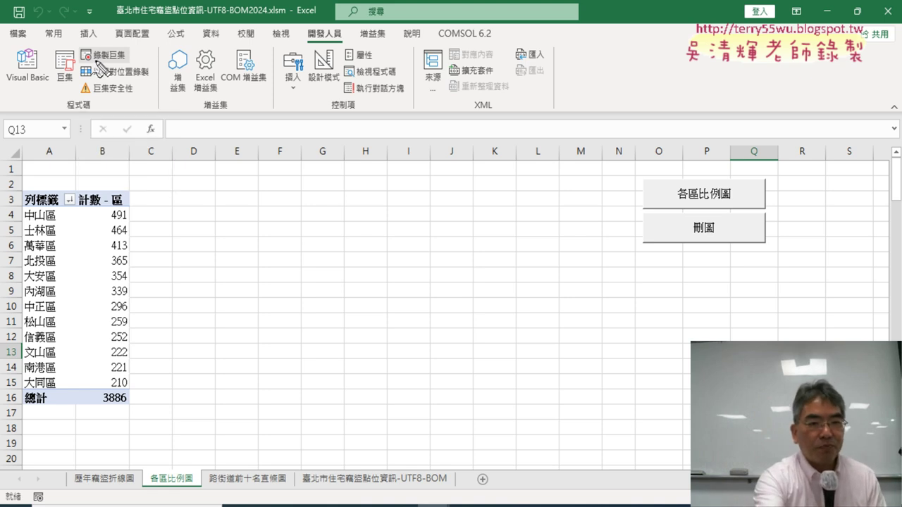
Alternate 各區比例圖 and 刪圖 to leave the pie chart drawn, then switch to ChatGPT.
left_click_drag(139, 69, 146, 63)
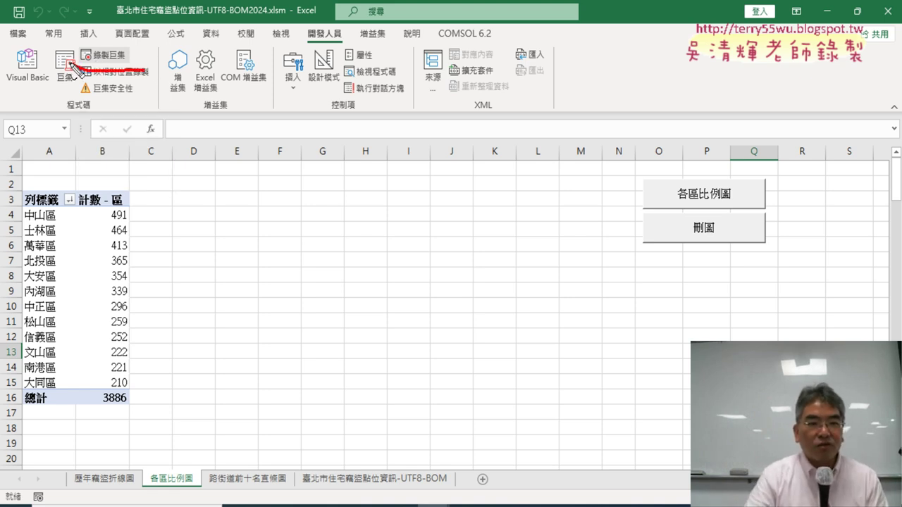
mouse_move(264, 198)
left_mouse_down()
mouse_move(145, 72)
mouse_move(184, 83)
left_mouse_up()
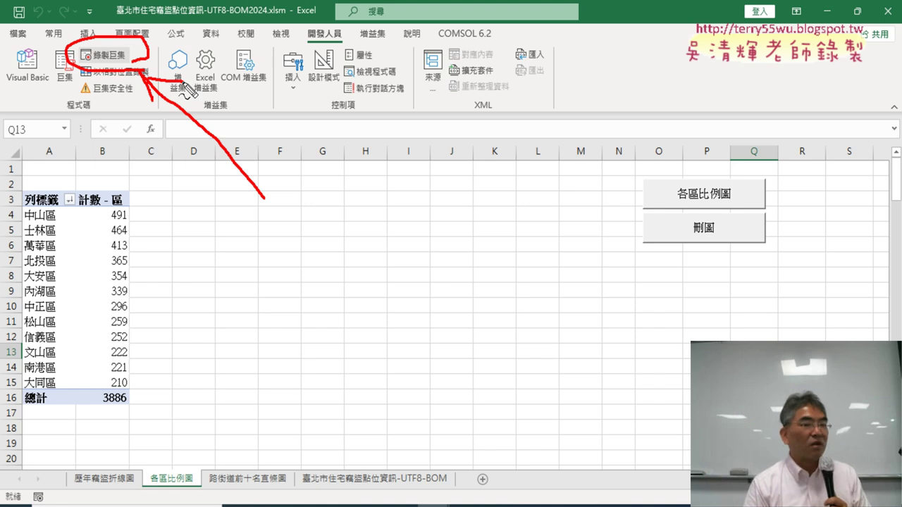
key("Escape")
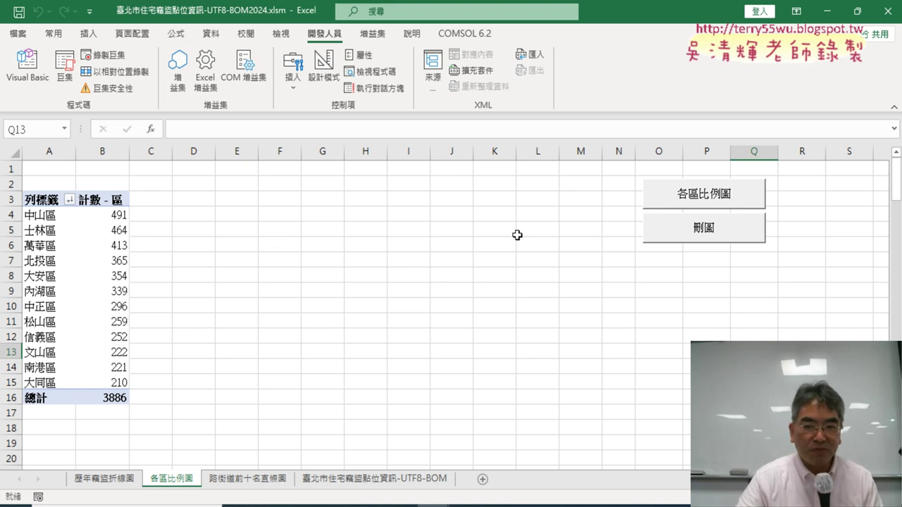
left_click(708, 196)
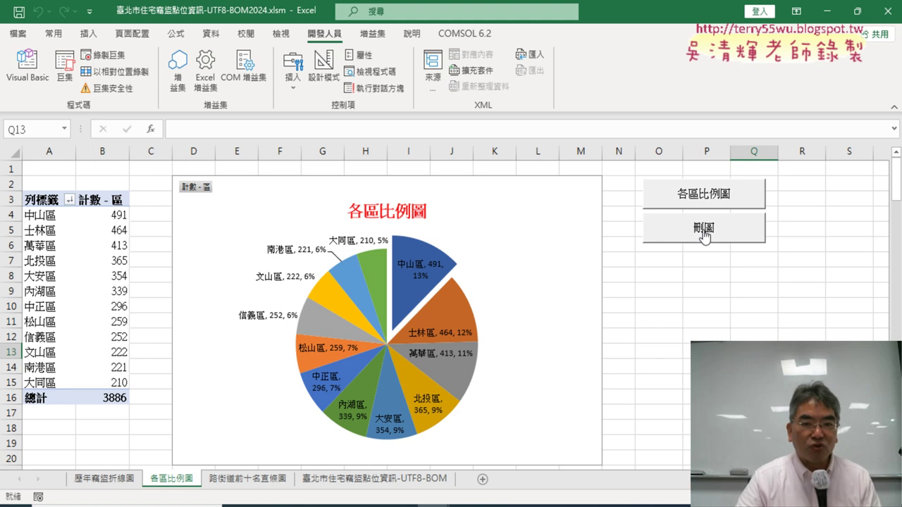
left_click(703, 235)
left_click(705, 203)
left_click(705, 233)
left_click(705, 199)
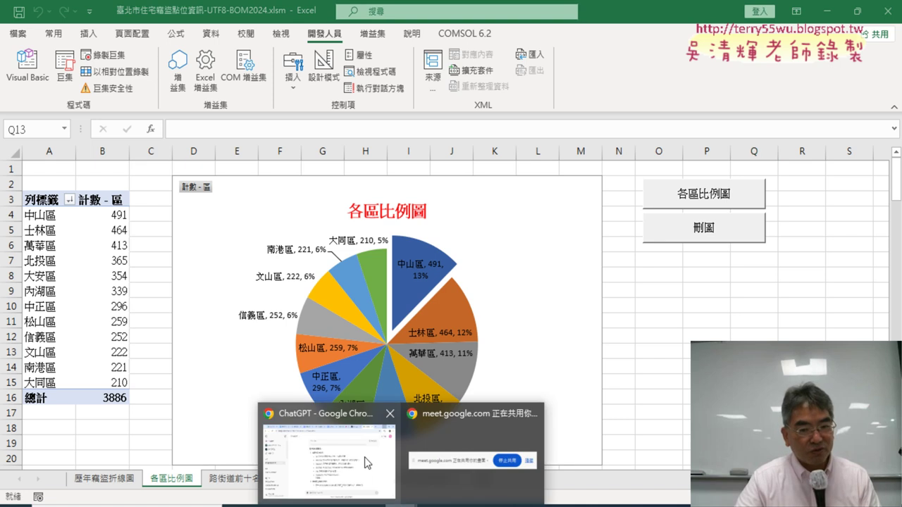
left_click(367, 462)
Scroll up through ChatGPT's commented pie-chart VBA answer, briefly selecting the earlier request.
scroll(374, 313, "up", 2)
scroll(281, 274, "up", 4)
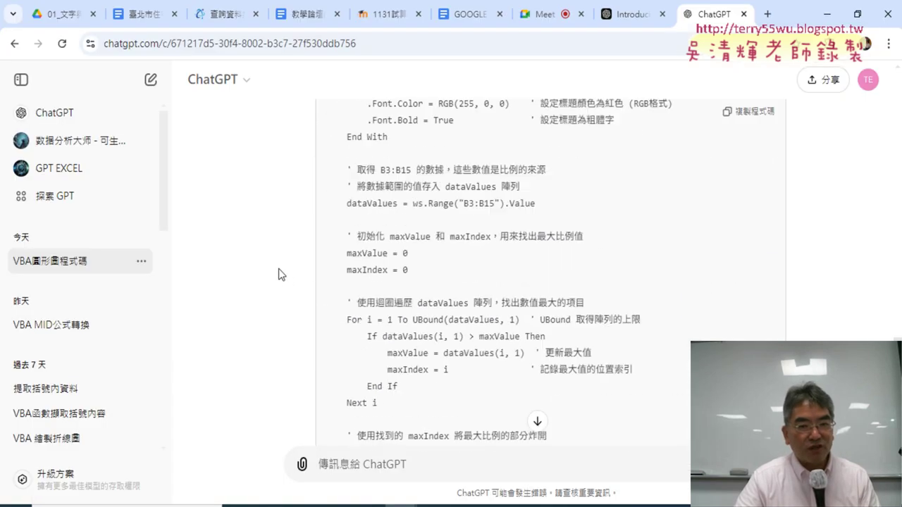
scroll(279, 274, "up", 3)
scroll(278, 274, "up", 4)
scroll(279, 274, "up", 4)
scroll(278, 274, "up", 2)
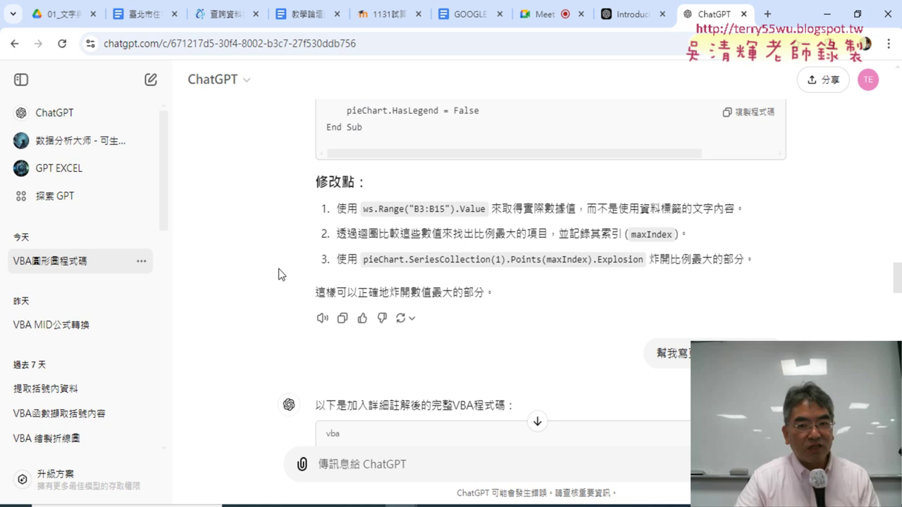
mouse_move(666, 353)
left_click_drag(658, 358, 740, 355)
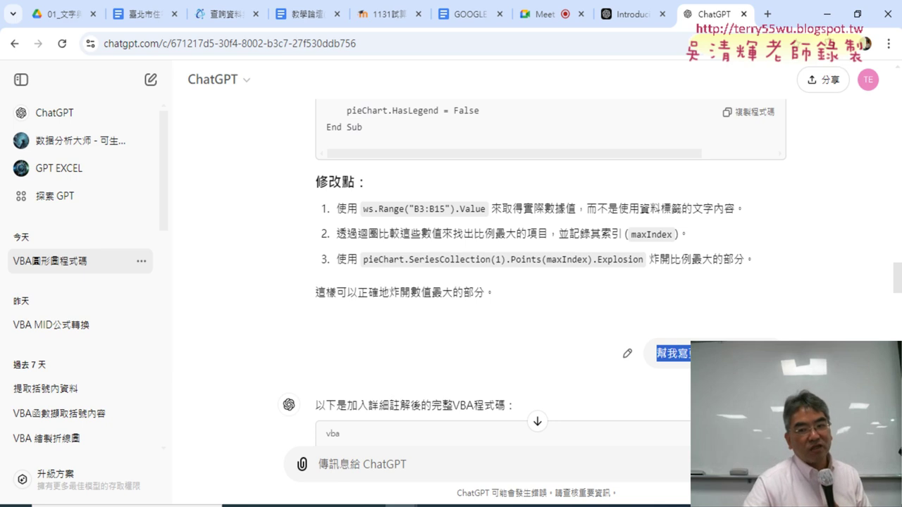
left_click(740, 356)
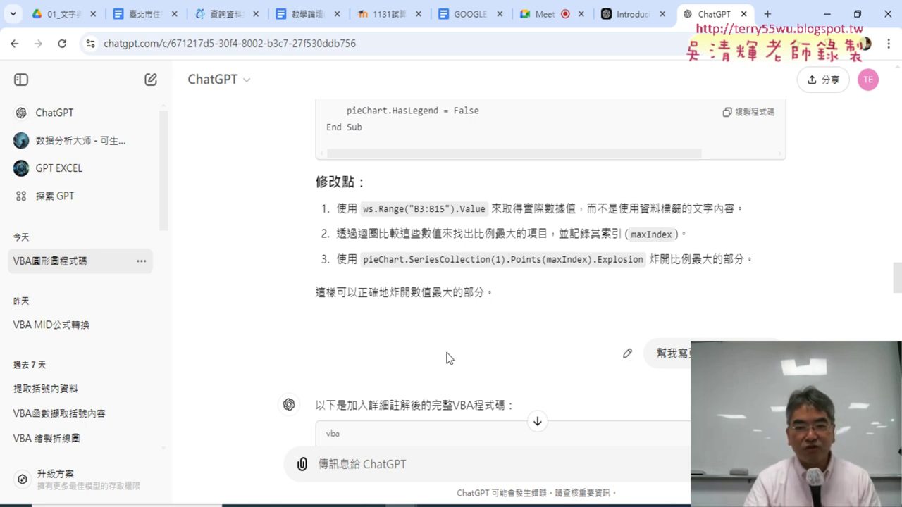
Review the VBA code and 修改點 list, then switch to the 臺北市住宅竊盜點位資訊 Google Doc.
scroll(451, 358, "up", 2)
scroll(485, 350, "up", 2)
scroll(485, 350, "up", 3)
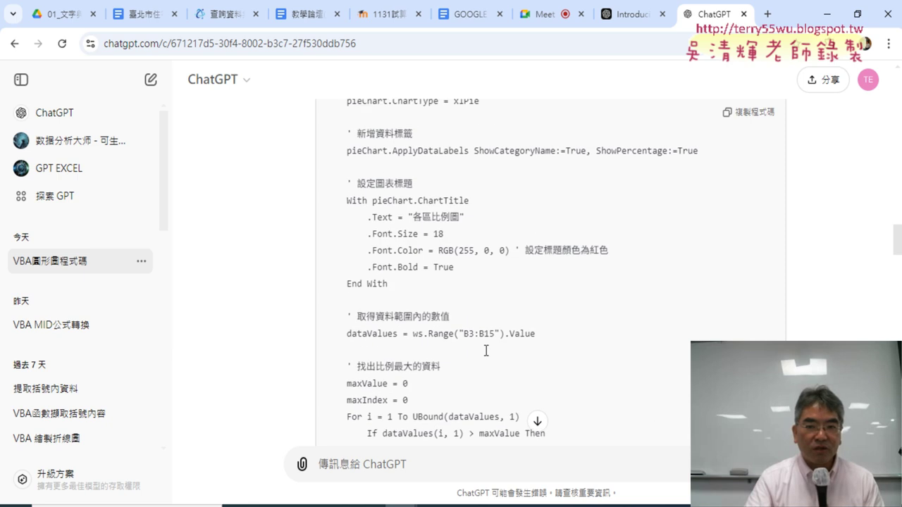
scroll(486, 350, "up", 3)
scroll(486, 350, "up", 4)
scroll(486, 350, "up", 2)
scroll(486, 350, "down", 4)
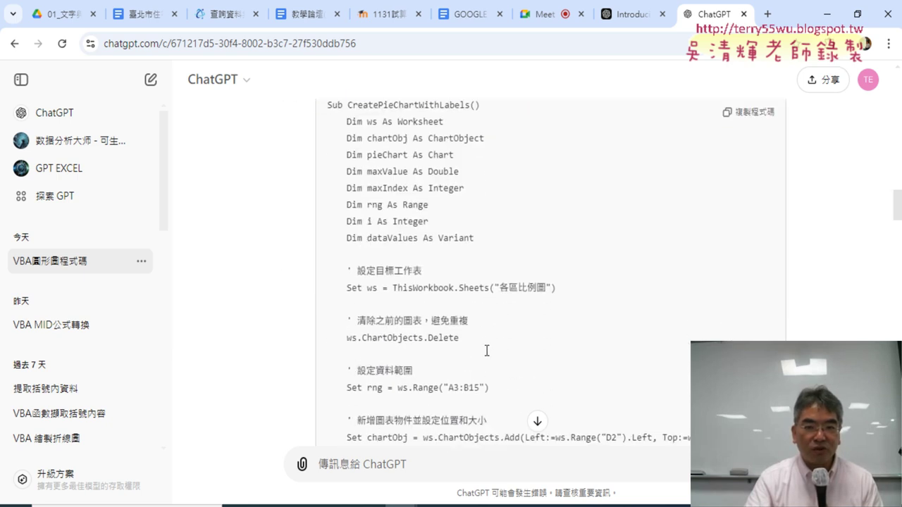
scroll(486, 350, "down", 3)
left_click(144, 14)
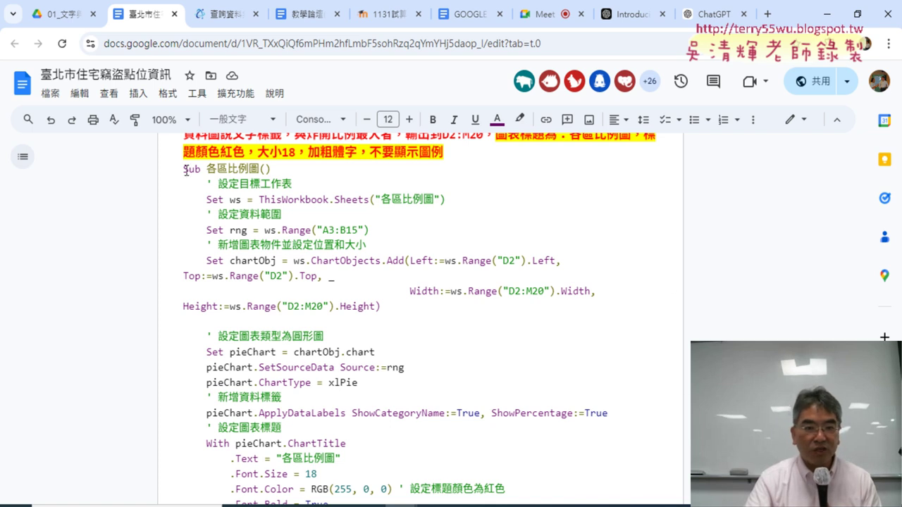
left_click_drag(186, 169, 289, 261)
scroll(381, 258, "down", 4)
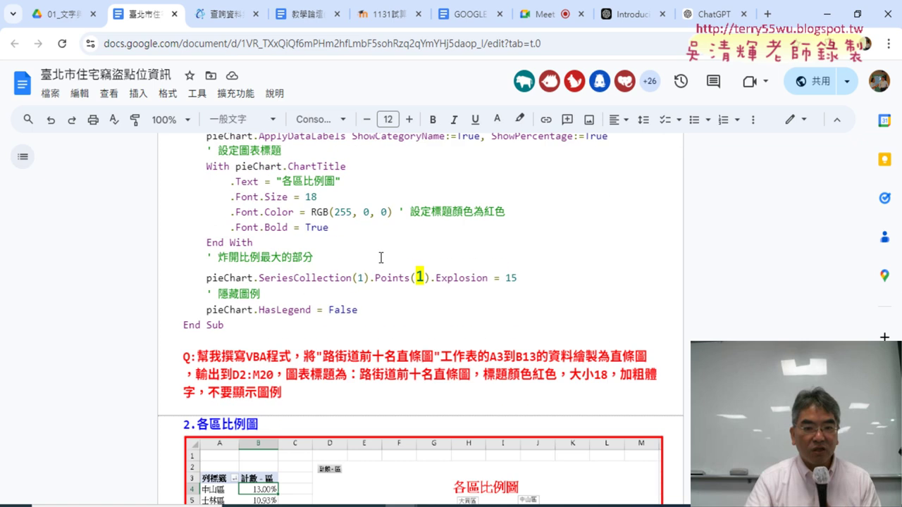
scroll(380, 258, "down", 1)
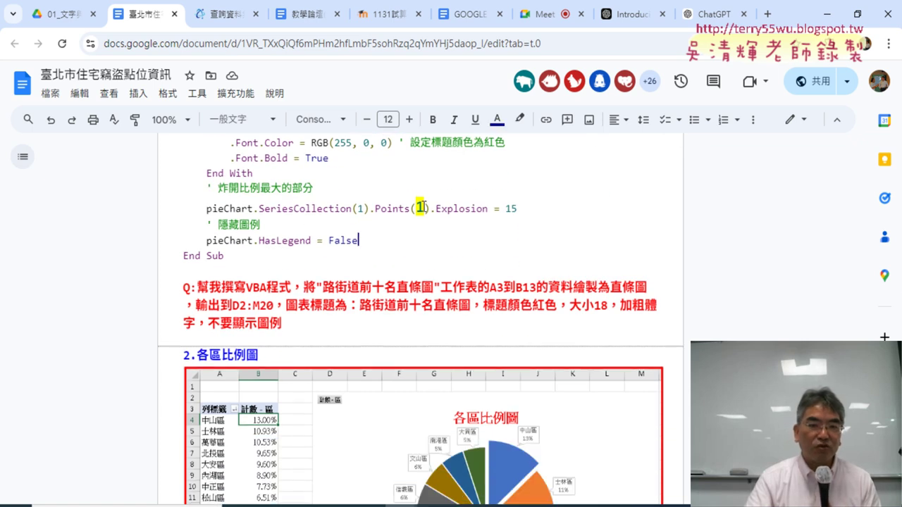
double_click(420, 207)
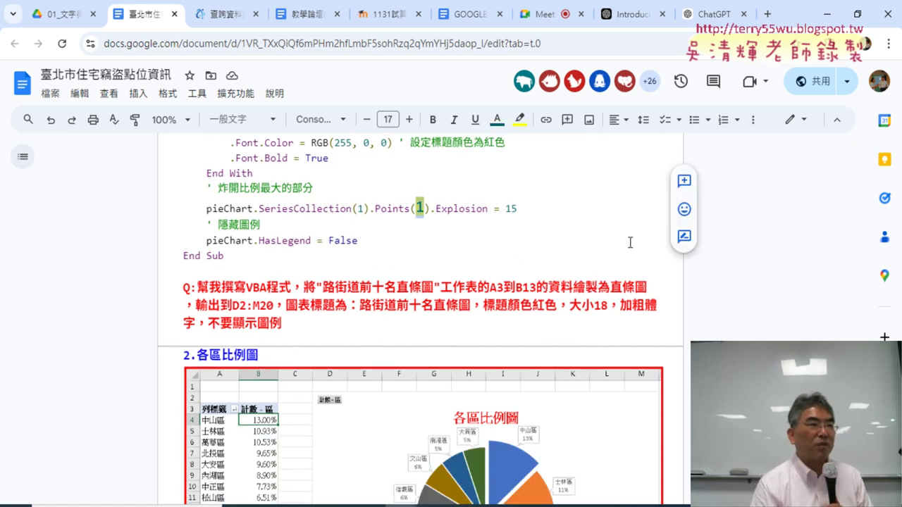